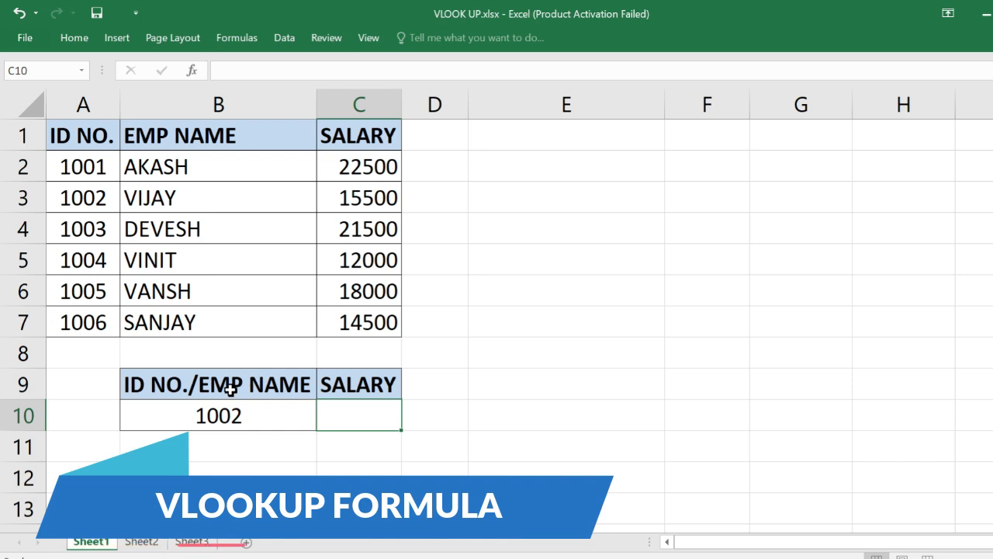
left_click(276, 417)
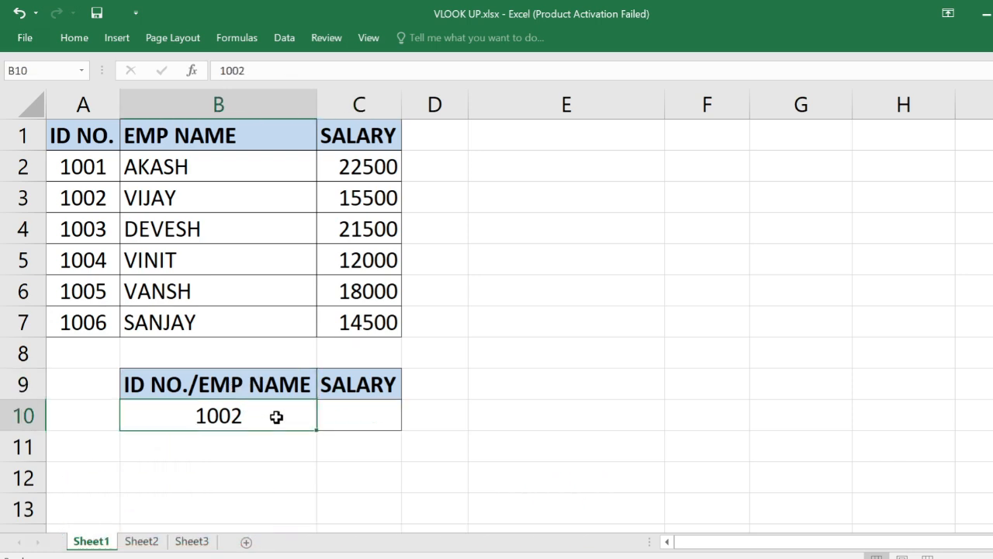
left_click(373, 416)
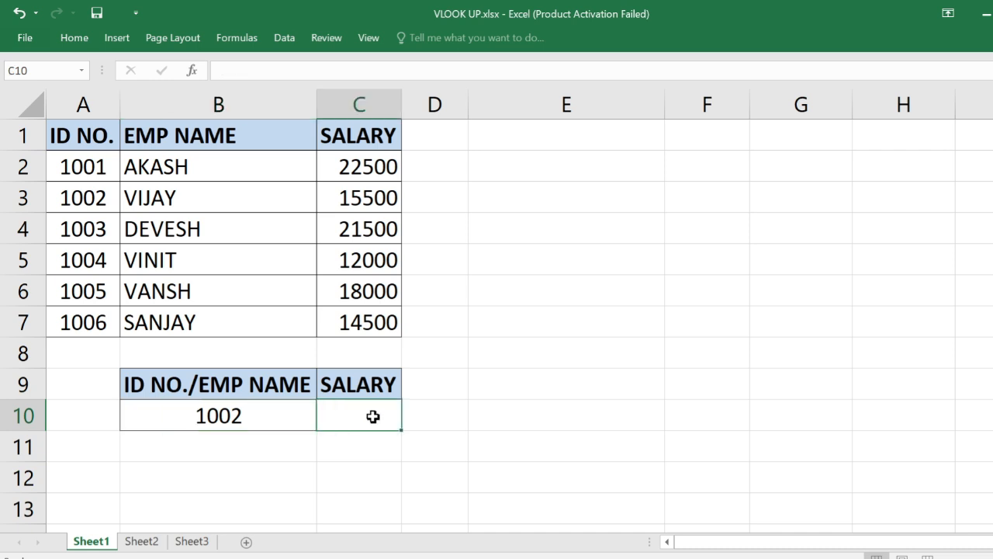
left_click(291, 416)
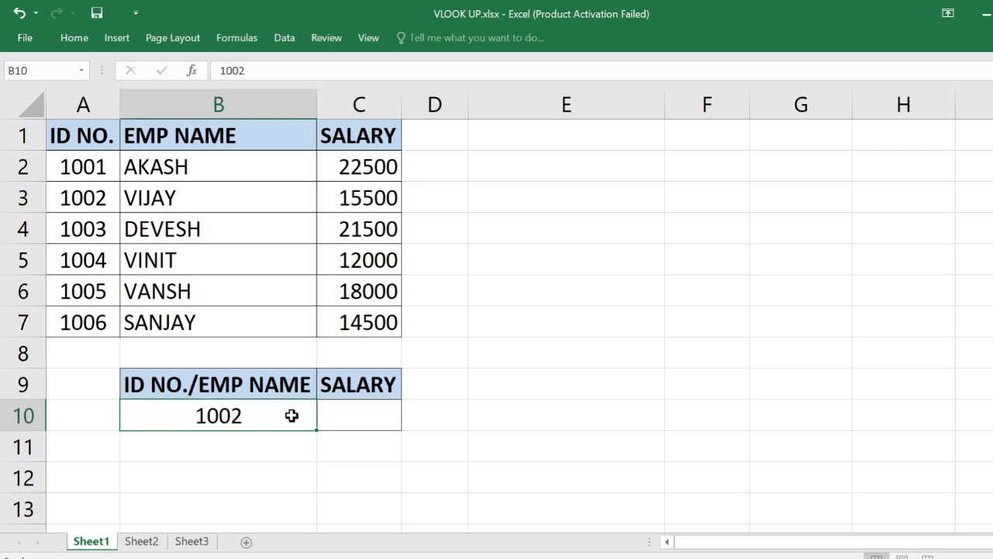
Enter the formula =VLOOKUP(B10,A1:C7,3,0) in C10 to return the salary for the ID number in B10
left_click(352, 414)
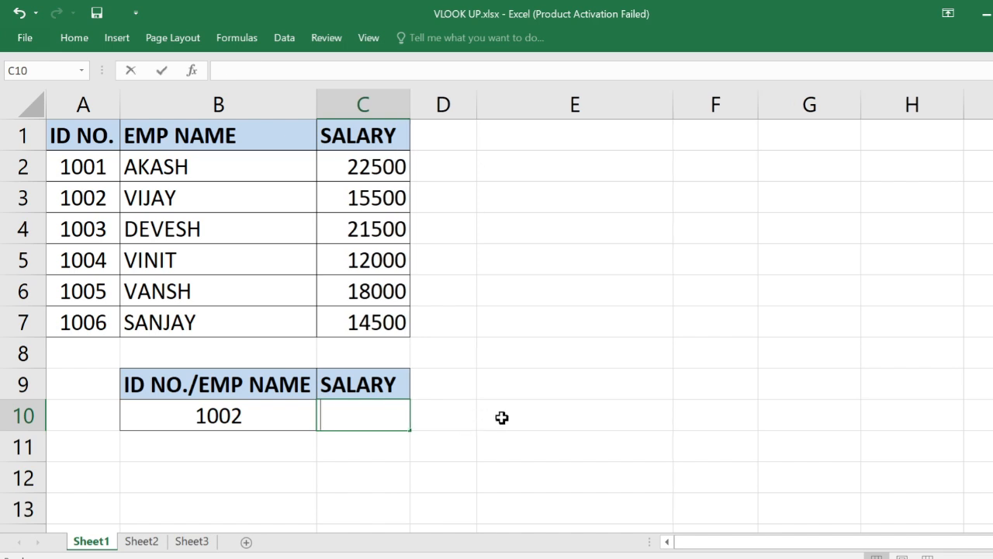
type("=VL")
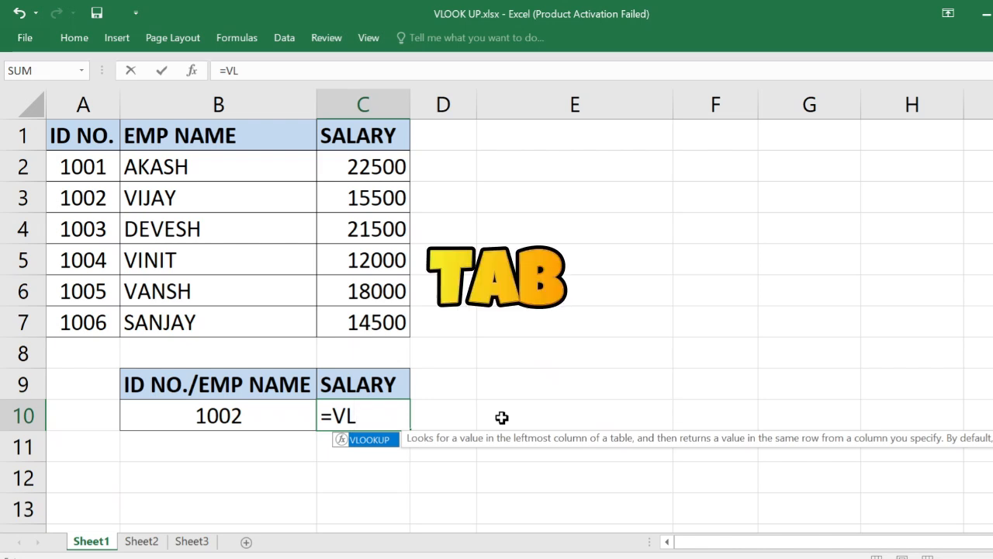
key("Tab")
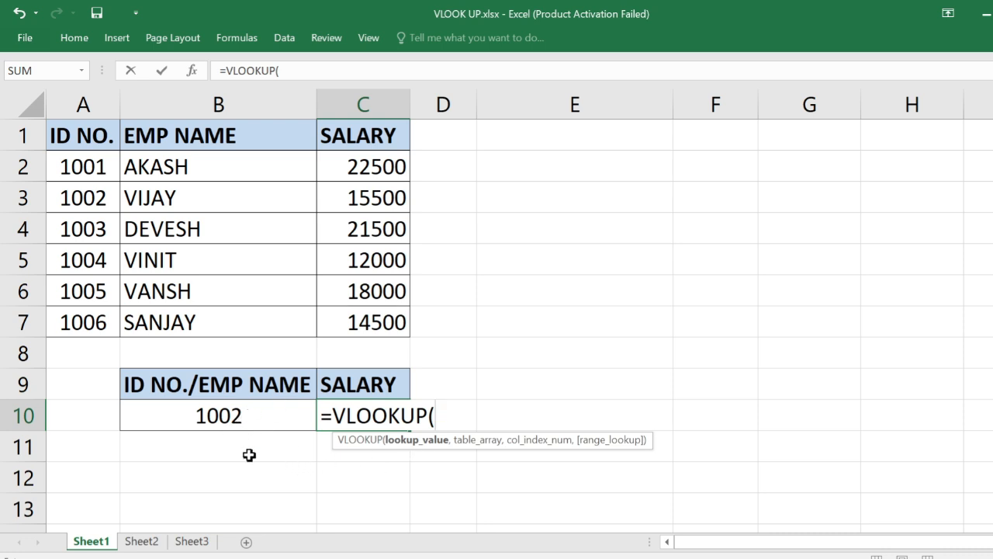
left_click(253, 417)
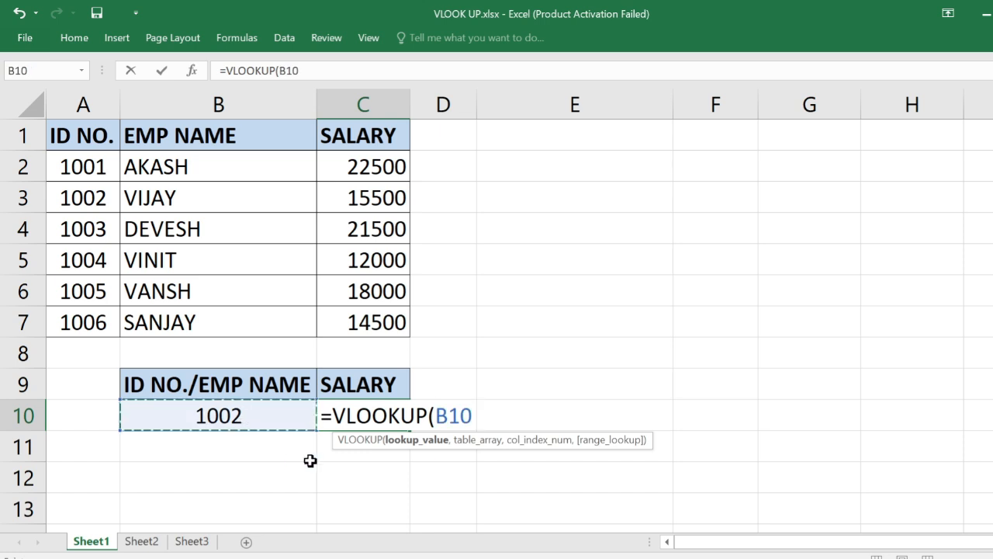
type(",")
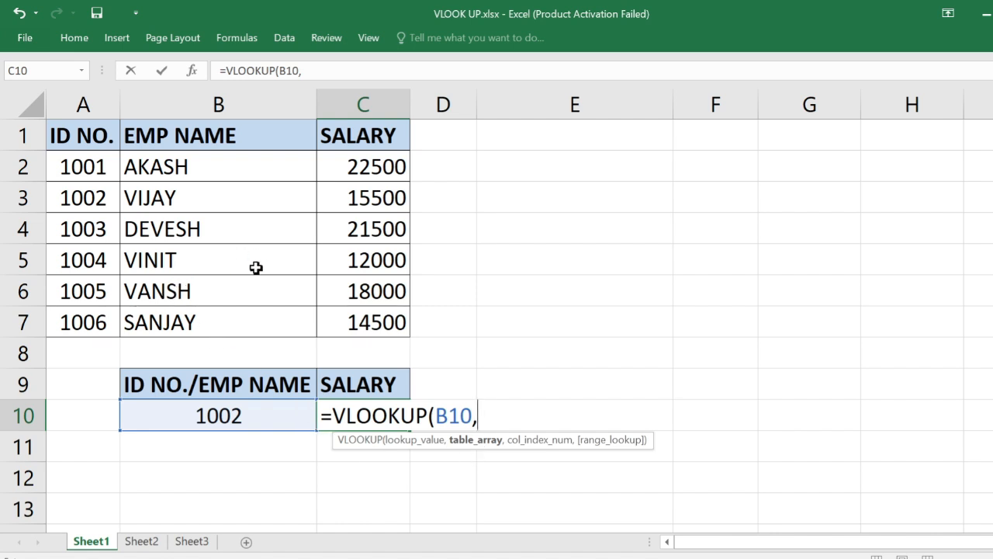
left_click_drag(85, 135, 341, 319)
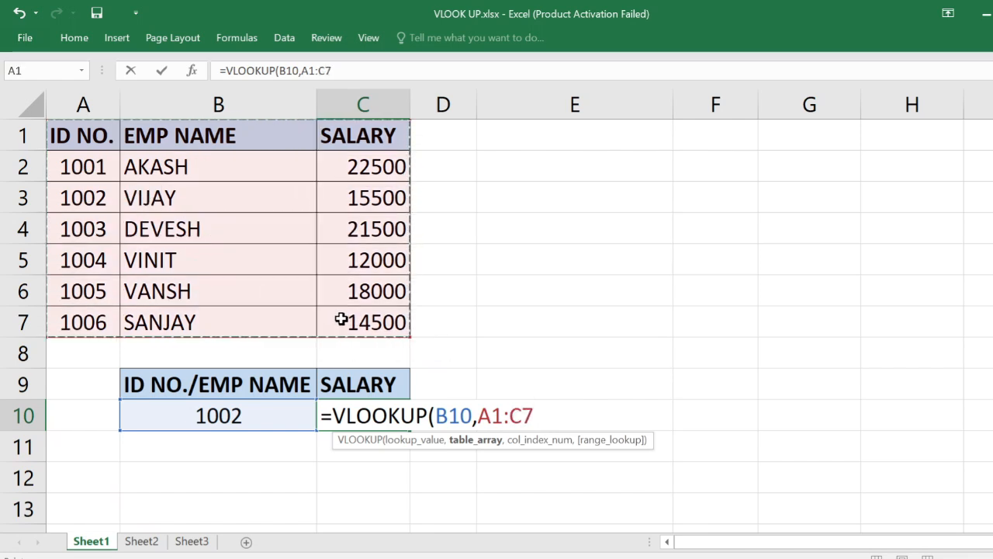
type(",")
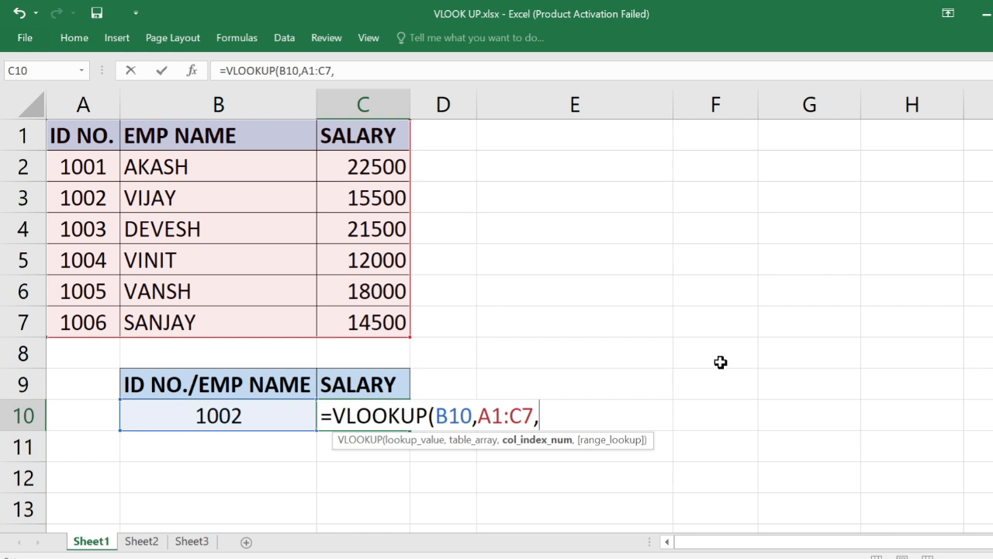
type("3,")
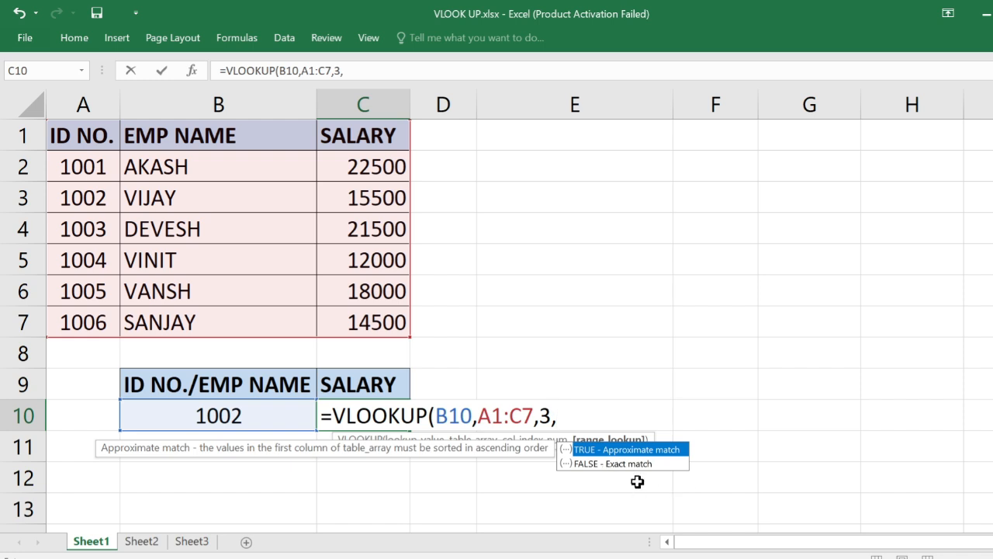
type("0)")
key("Return")
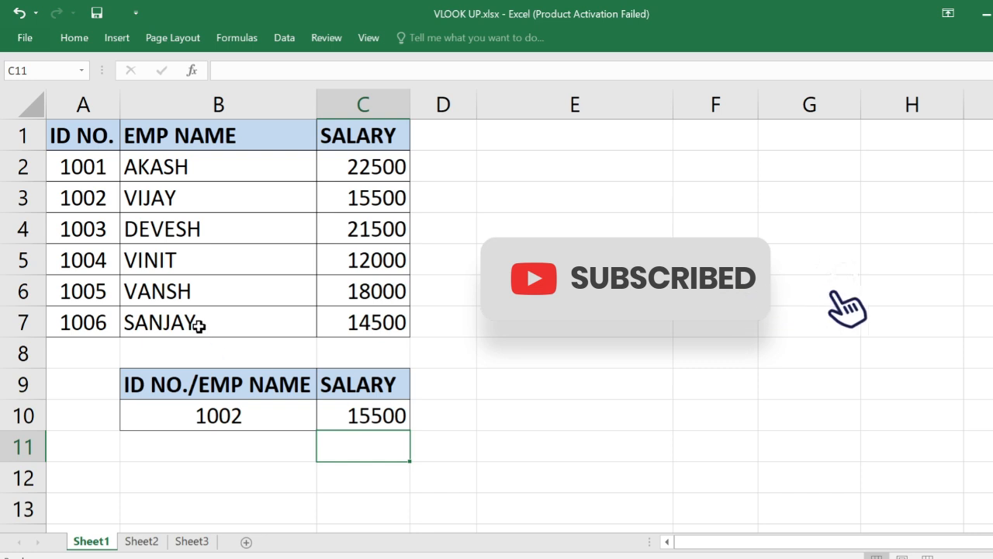
Compare the salary result with the employee's table row, and replace the lookup value in B10 with the employee name from B2
left_click_drag(91, 203, 341, 198)
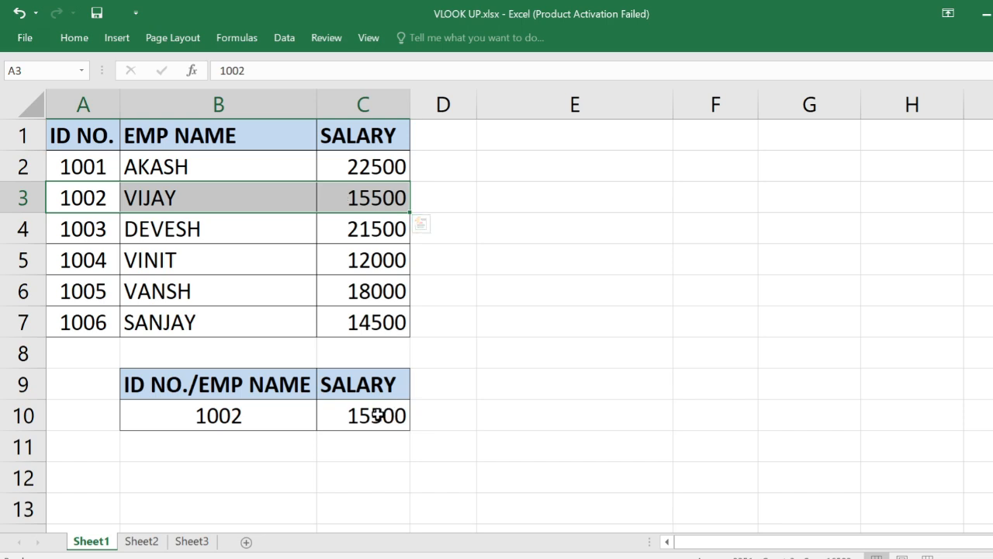
left_click(256, 417)
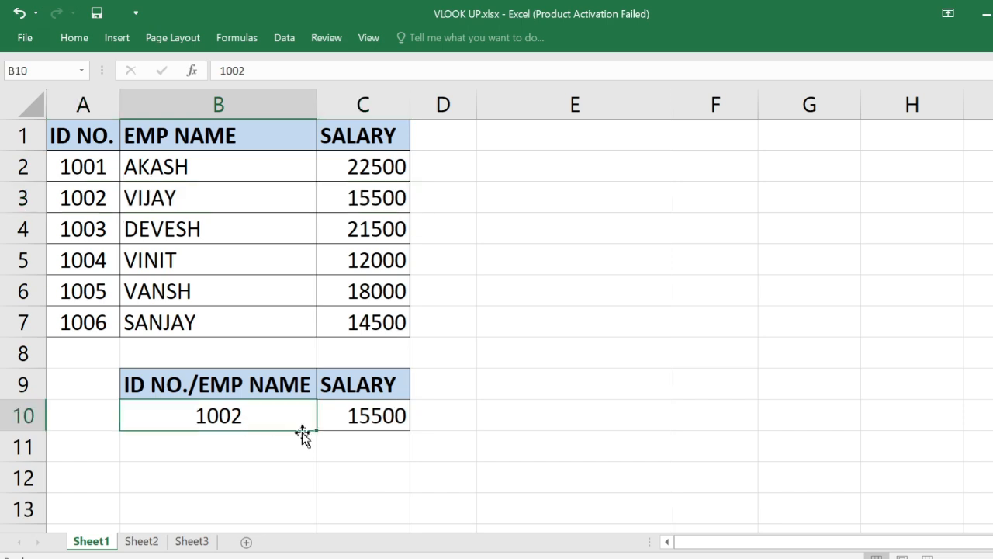
type("AKASH")
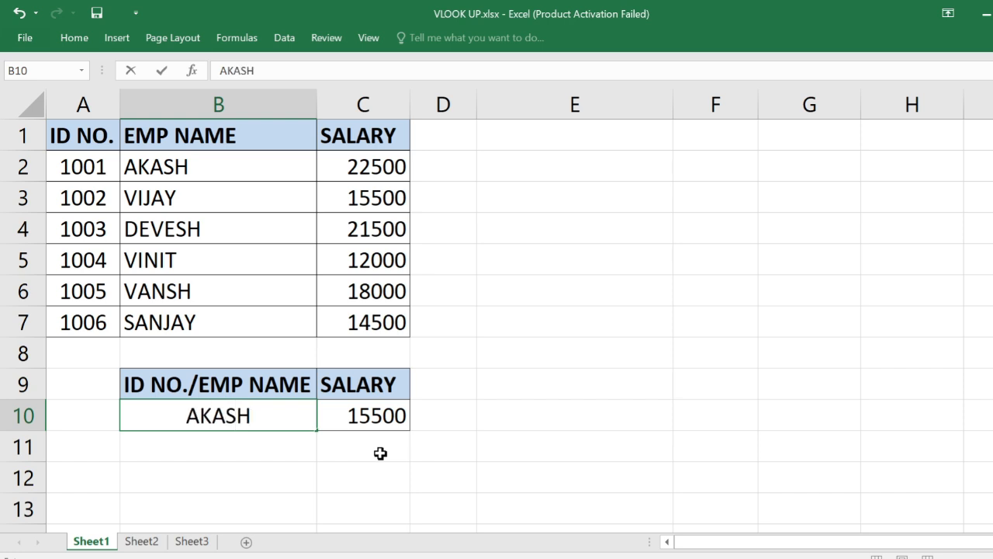
key("Return")
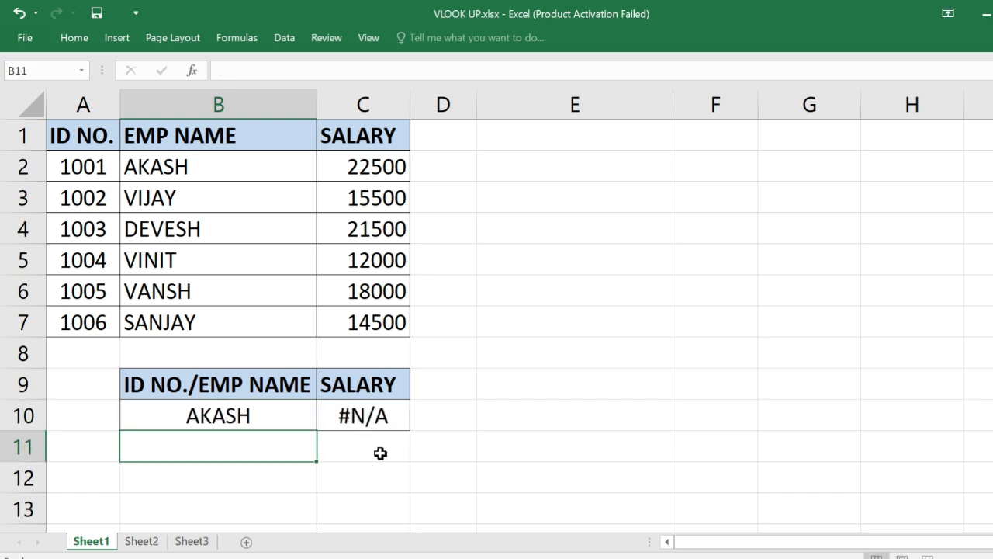
left_click(393, 420)
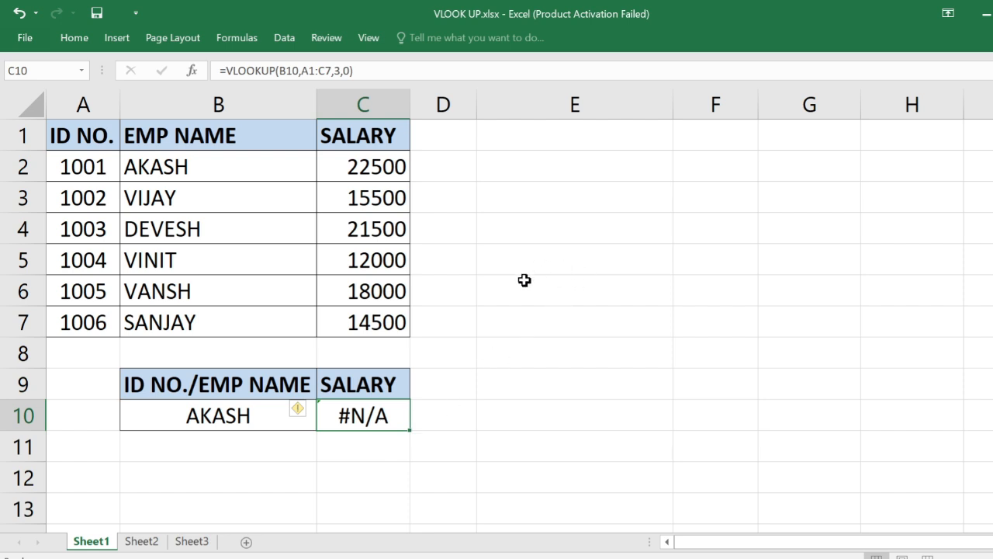
Enter the sample values 254, FDS and 25 in cells E4 to E6
left_click(570, 232)
key("Up")
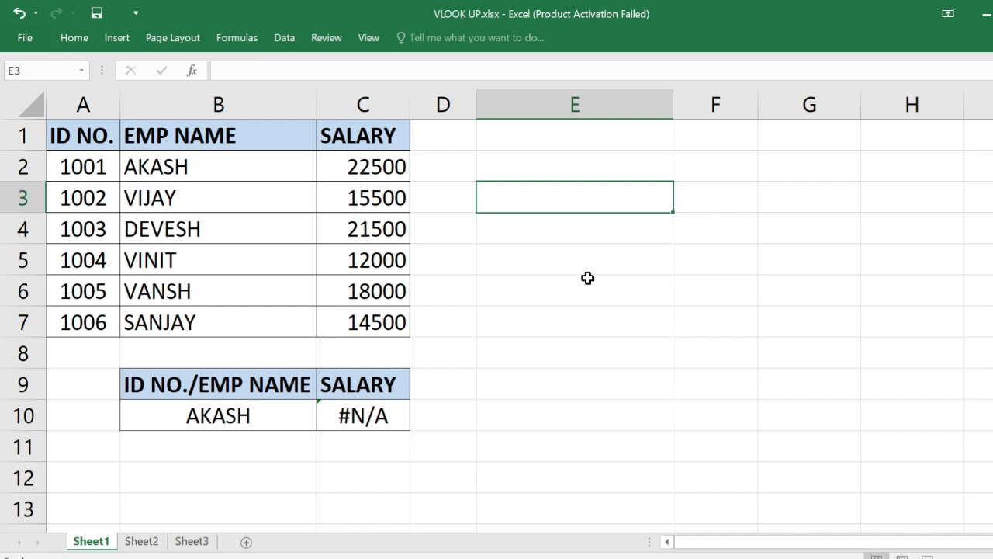
left_click(587, 237)
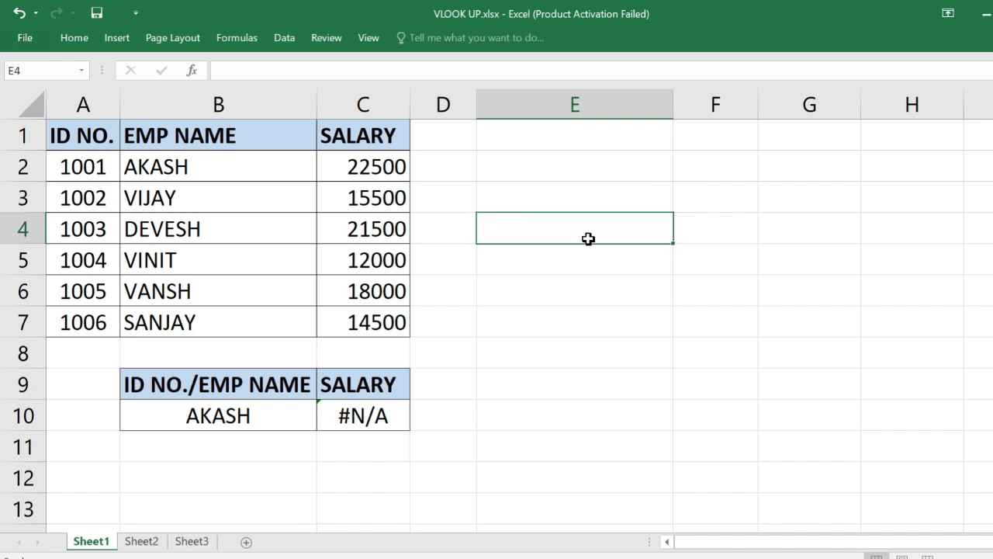
type("254")
key("Return")
type("FDS")
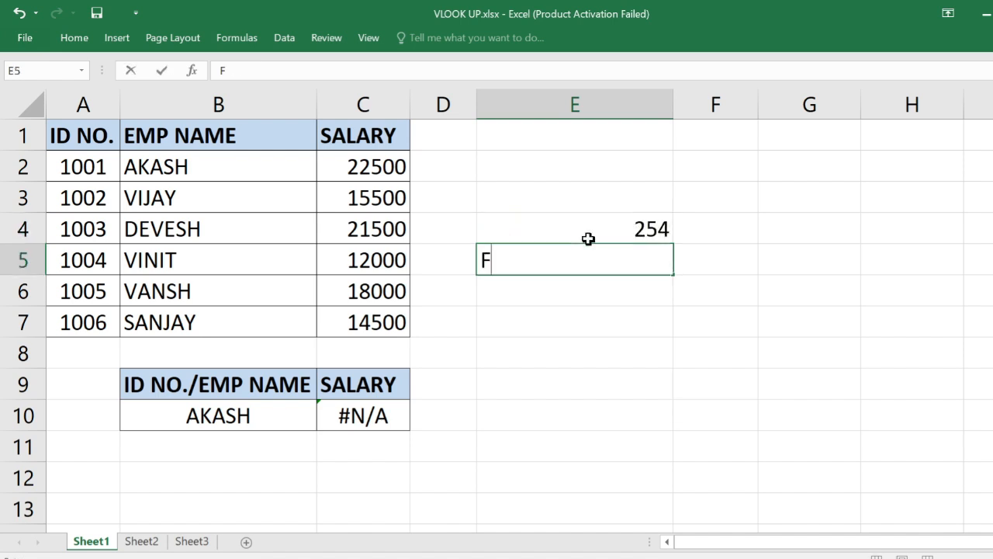
key("Return")
type("25")
key("Return")
type("6")
key("BackSpace")
Center the sample values in E4:E6 horizontally
left_click(713, 234)
left_click_drag(577, 237, 588, 290)
key("alt+h")
key("a")
key("c")
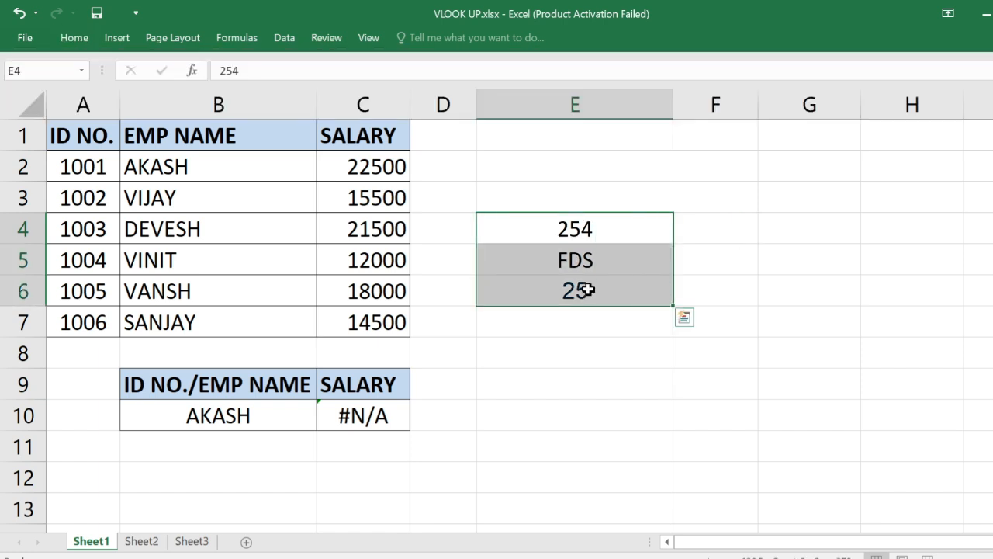
Enter the formula =ISTEXT(E4) in F4 to test whether the first sample value is text
left_click(714, 236)
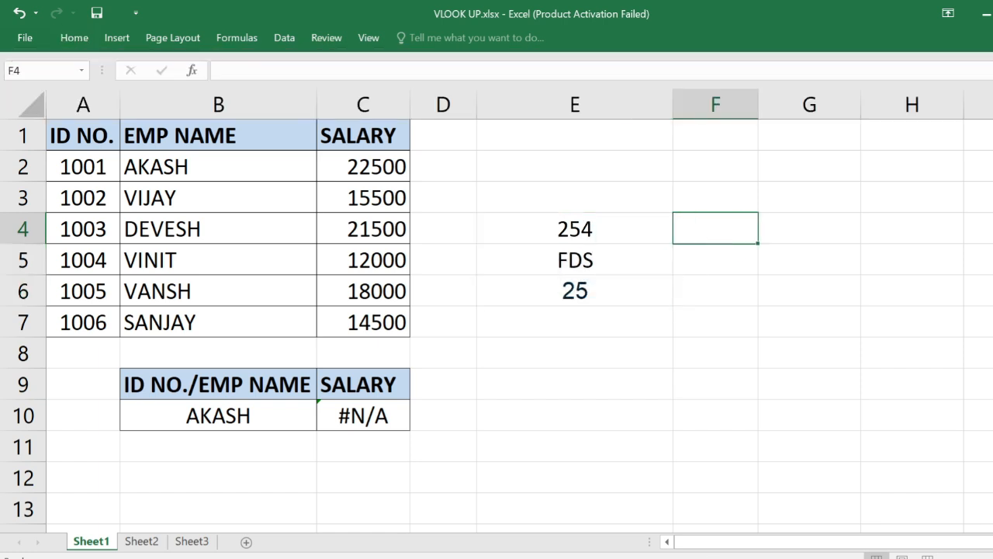
type("=ISTE")
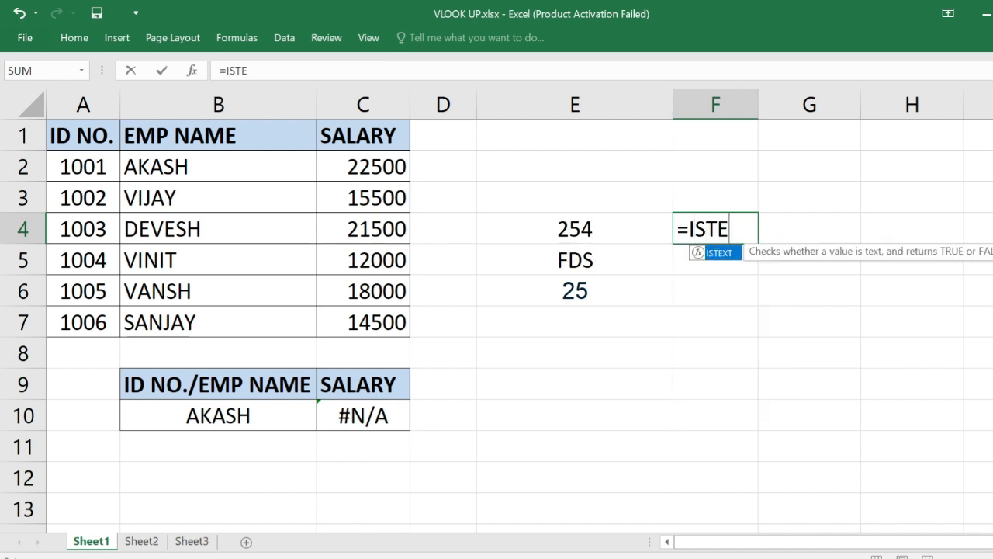
type("XT(")
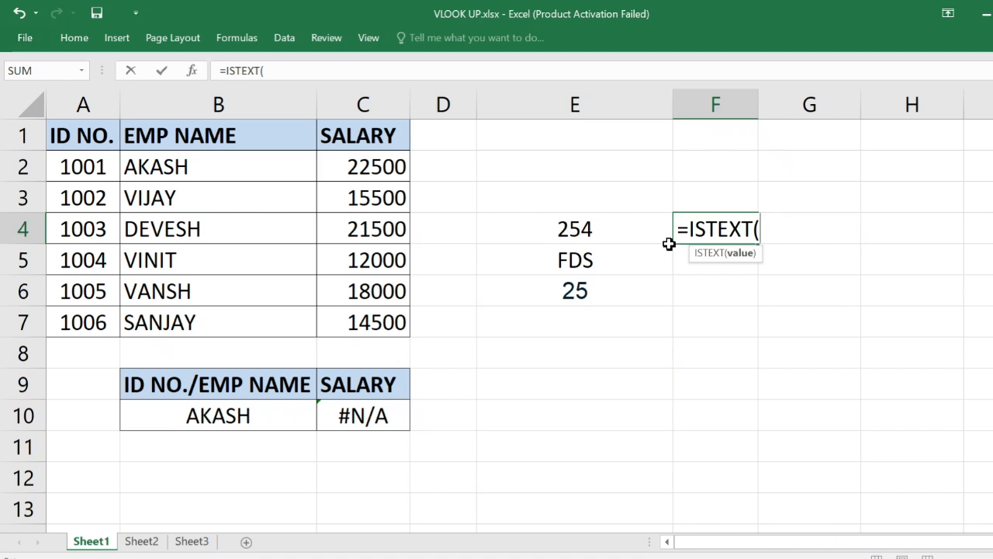
left_click(607, 238)
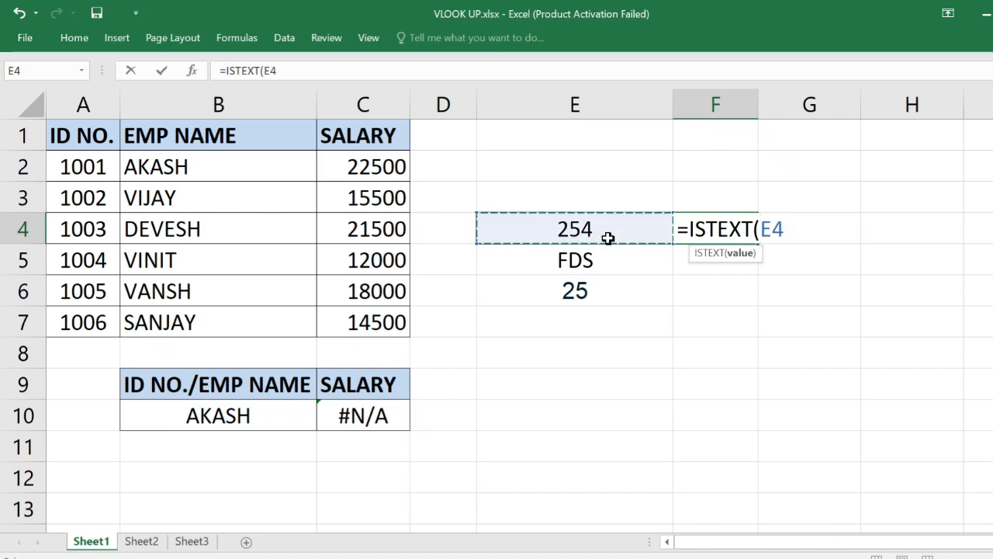
type(")")
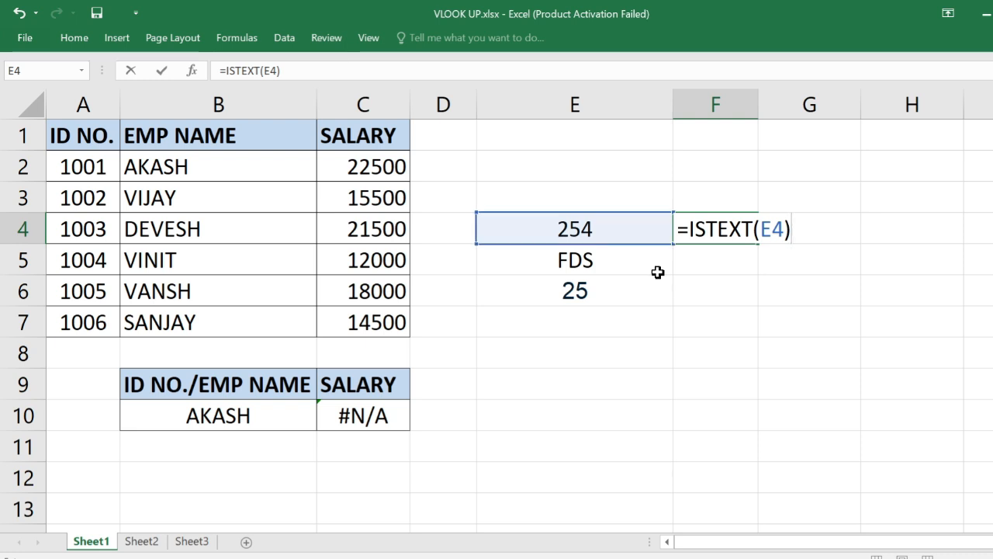
key("Return")
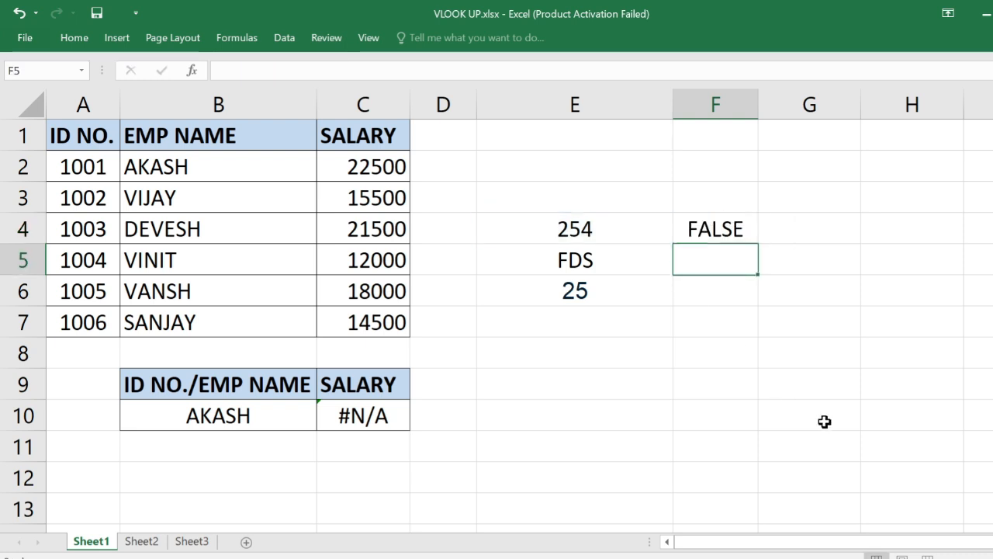
Fill the ISTEXT formula from F4 down to F6 and compare its results with the sample values
left_click(743, 232)
left_click_drag(759, 244, 763, 305)
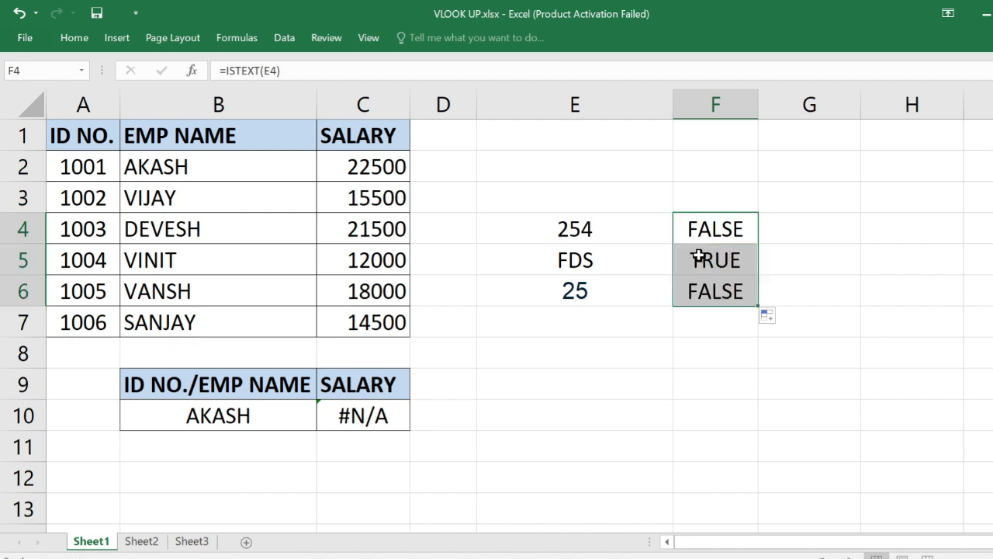
left_click(559, 261)
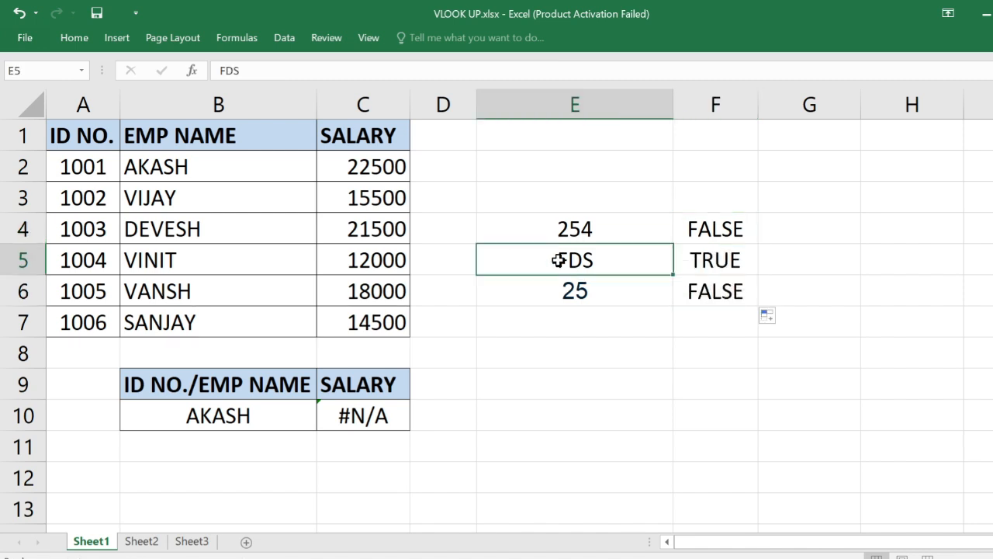
left_click(622, 295)
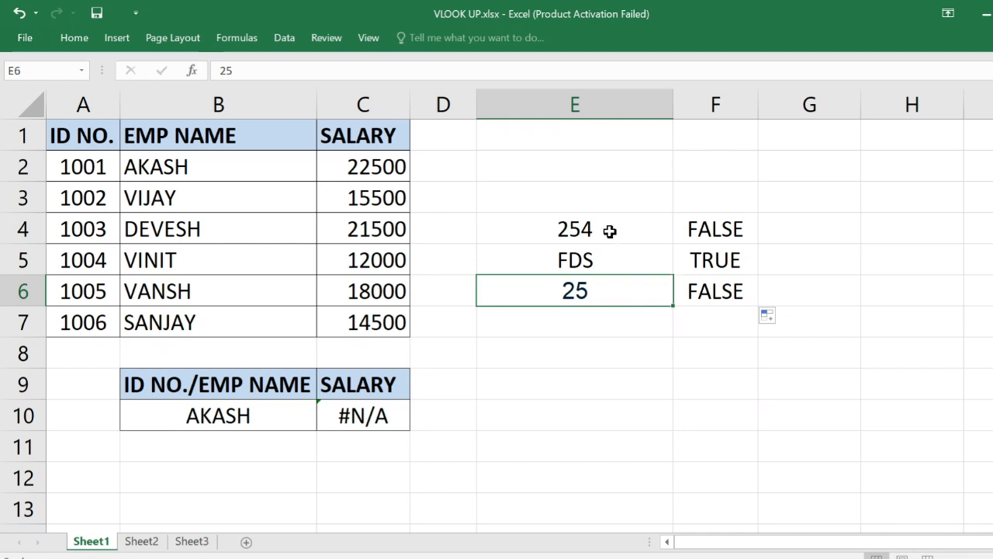
Clear the ISTEXT test data in E4:F6 and delete the VLOOKUP formula from C10
left_click_drag(606, 229, 698, 302)
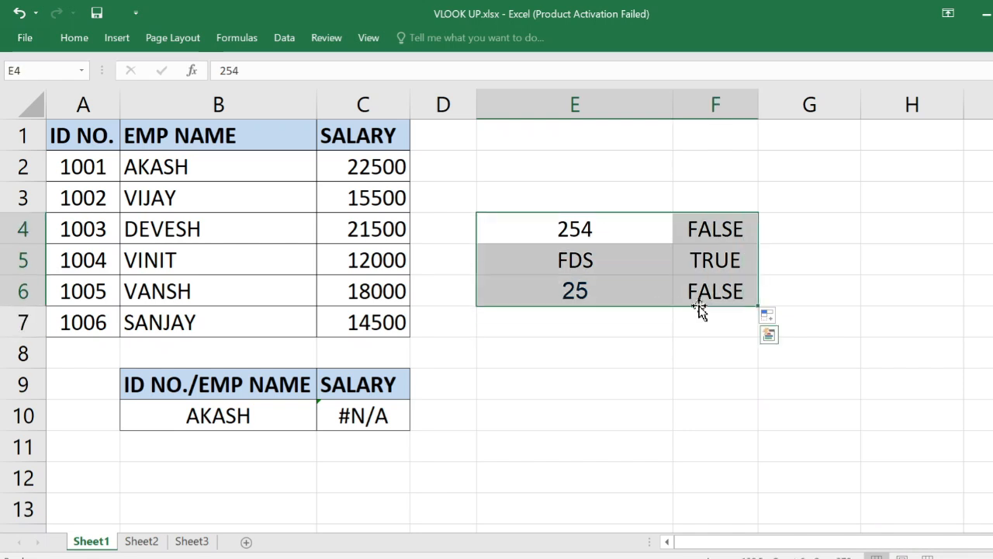
key("Delete")
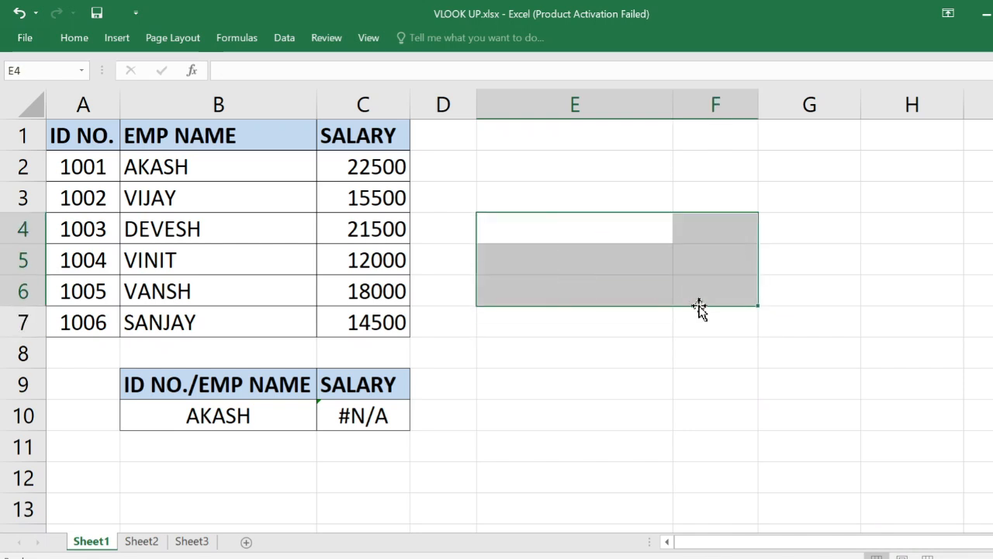
left_click(554, 419)
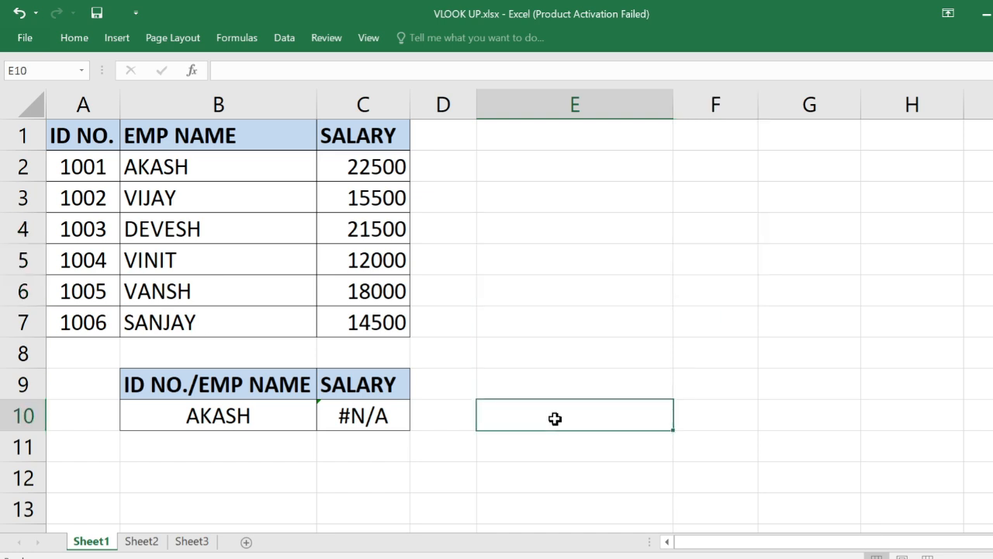
left_click(378, 416)
key("Delete")
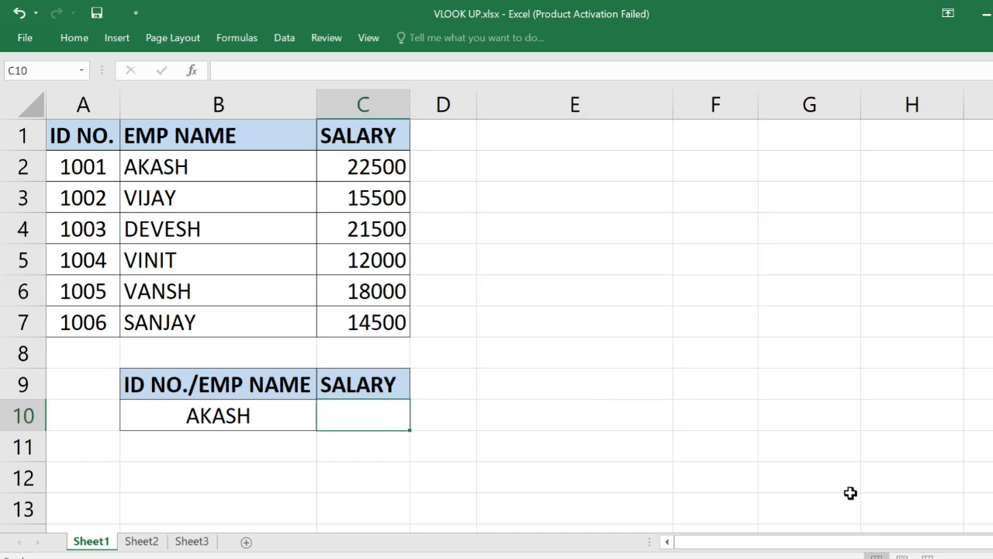
left_click(406, 454)
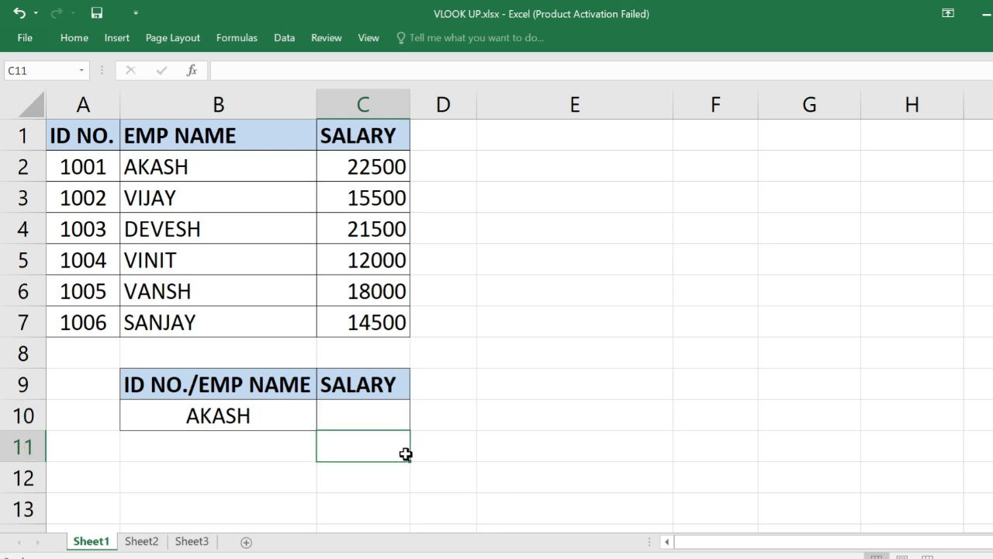
Start an IF formula in C10 with ISTEXT(B10) as its logical test
left_click(376, 412)
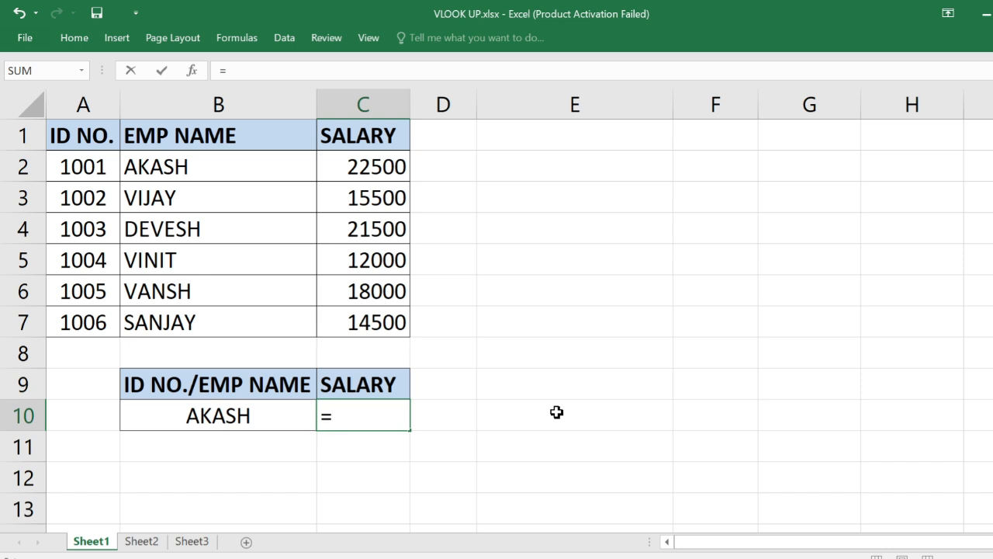
type("IF")
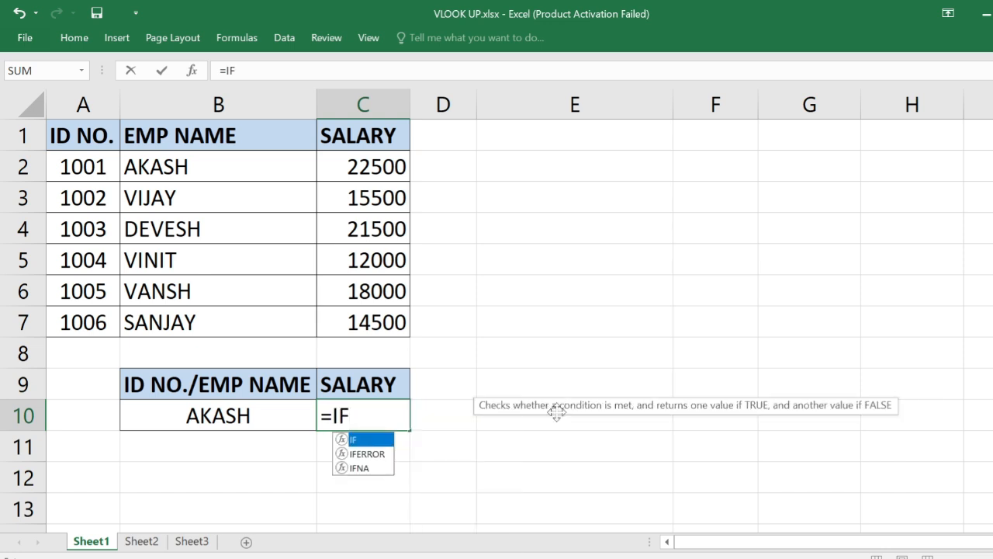
type("(")
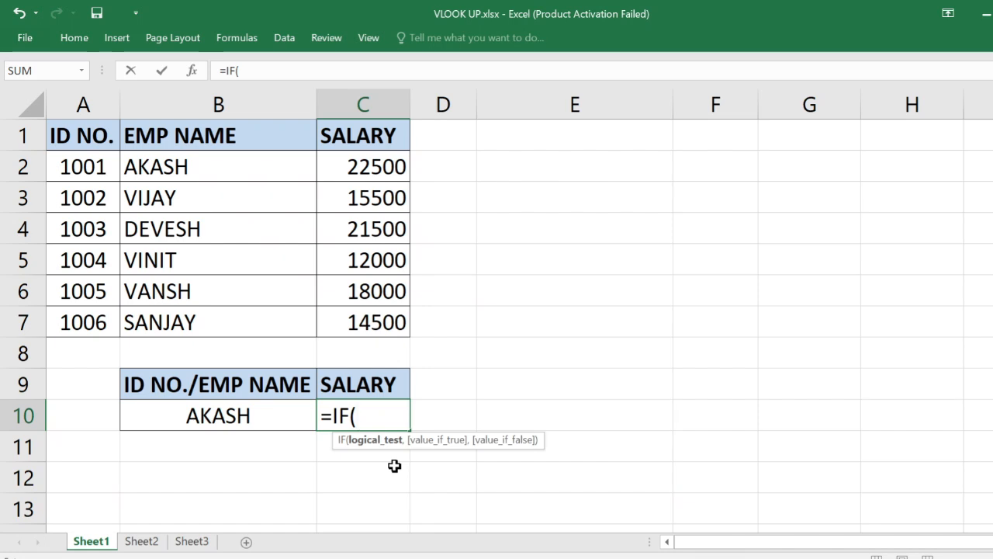
type("ISTEXT")
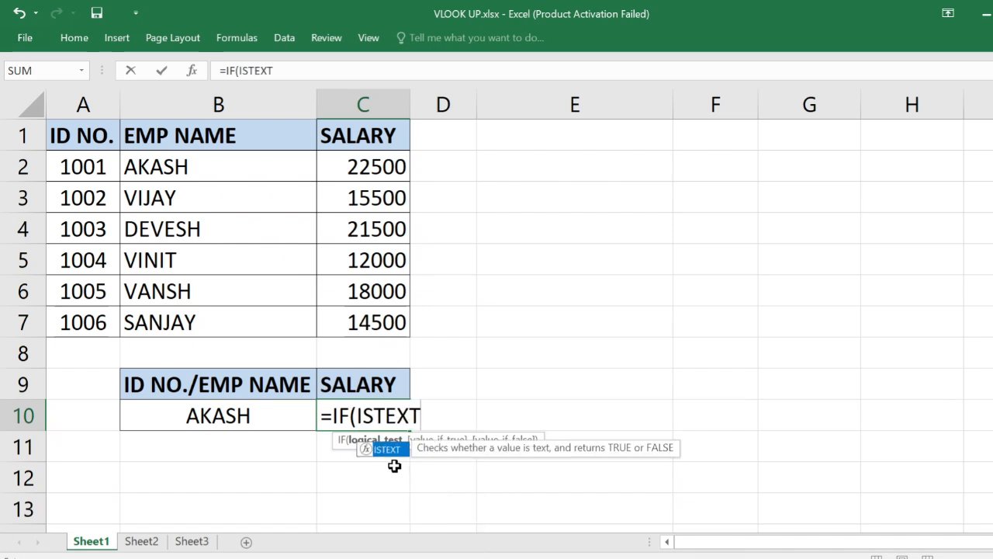
type("(")
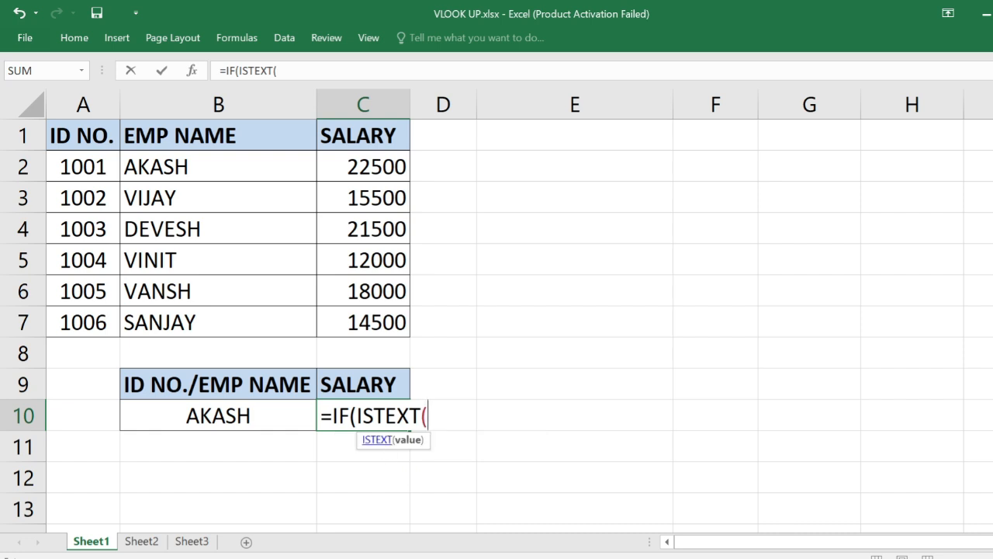
left_click(233, 421)
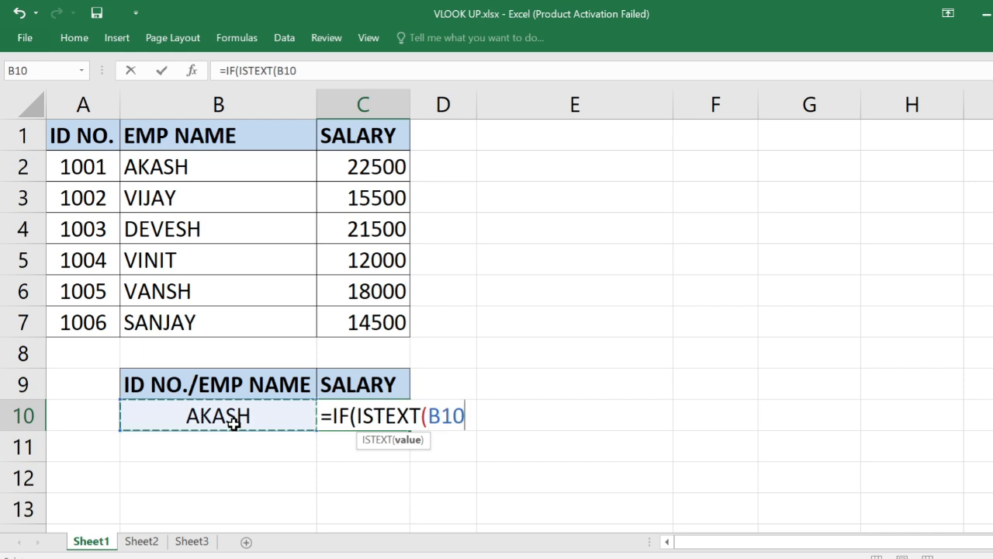
type(")")
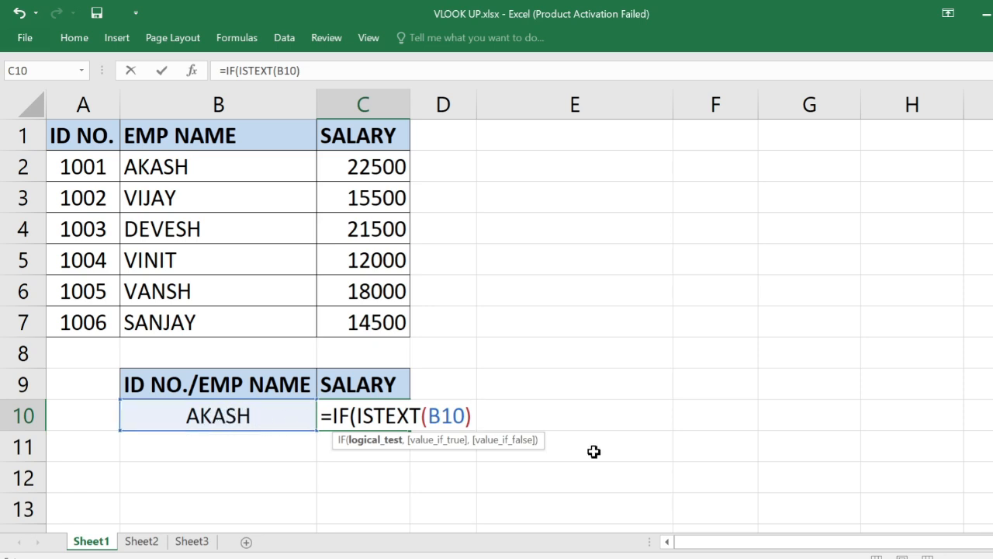
type(",")
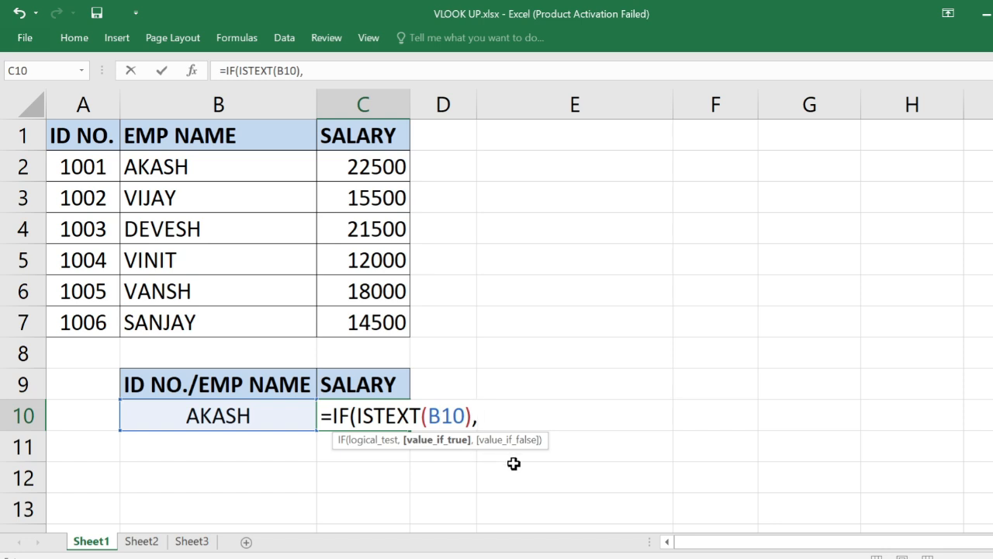
Add VLOOKUP(B10,B1:C7,2,0) as the IF formula's value-if-true argument to look up salaries by employee name
type("VL")
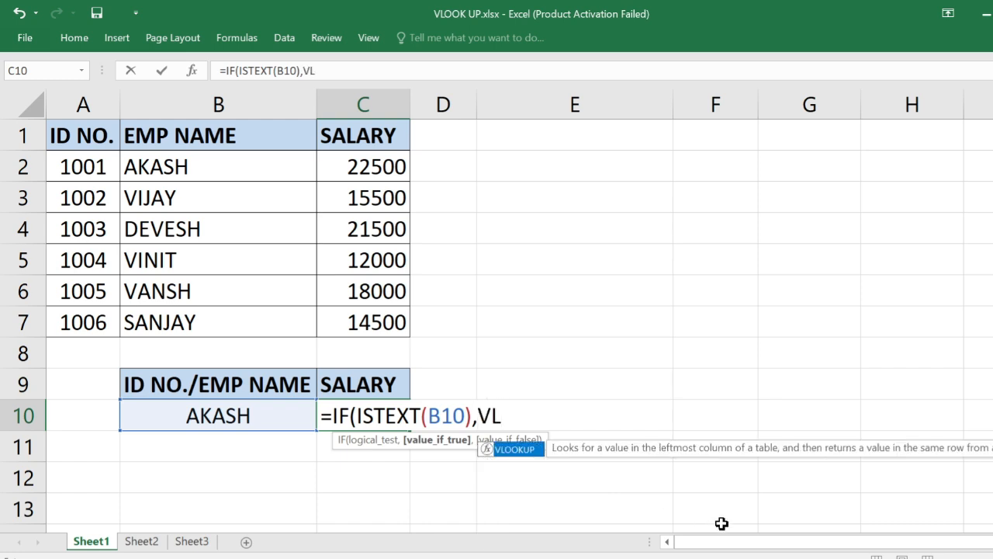
key("Tab")
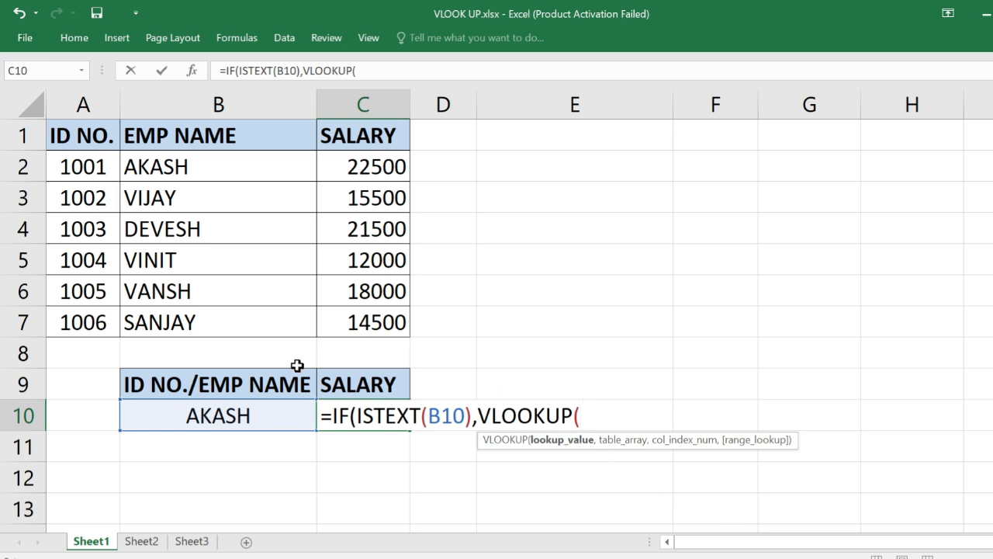
left_click(264, 419)
type(",")
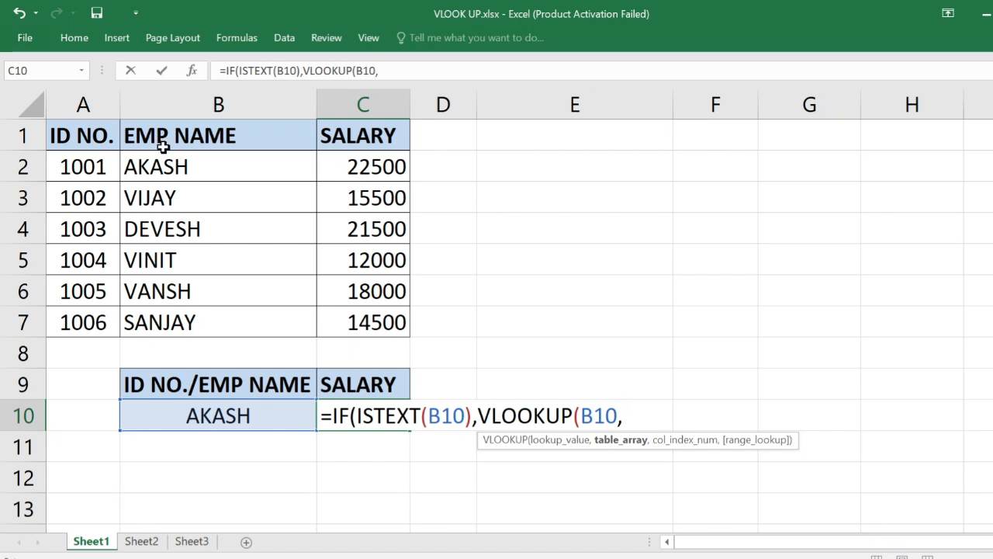
left_click(198, 136)
left_click_drag(198, 136, 344, 320)
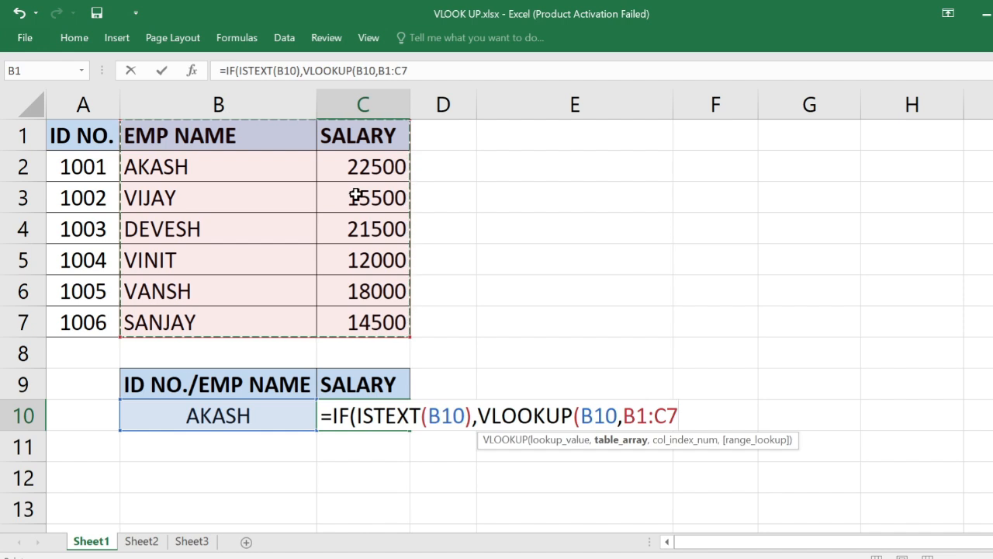
type(",")
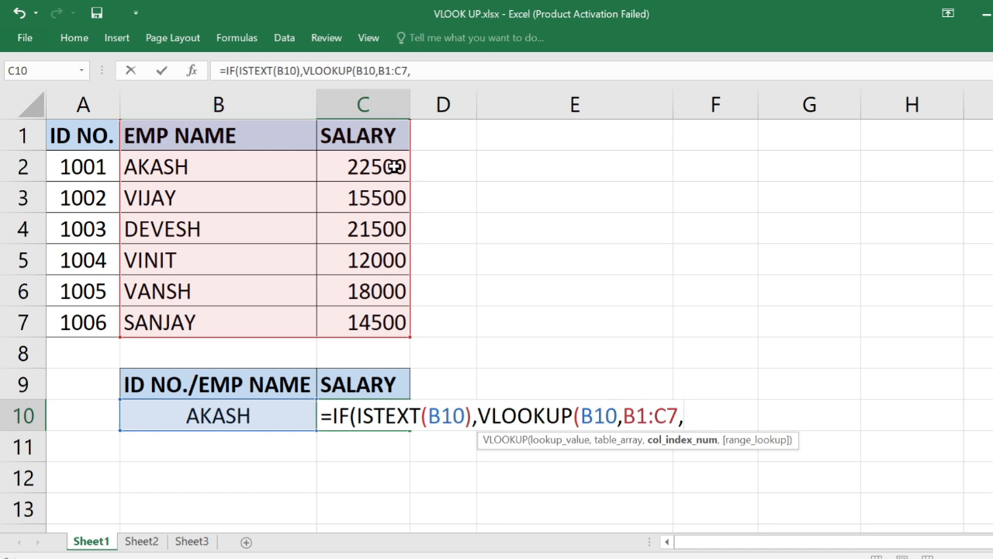
type("2")
type(",")
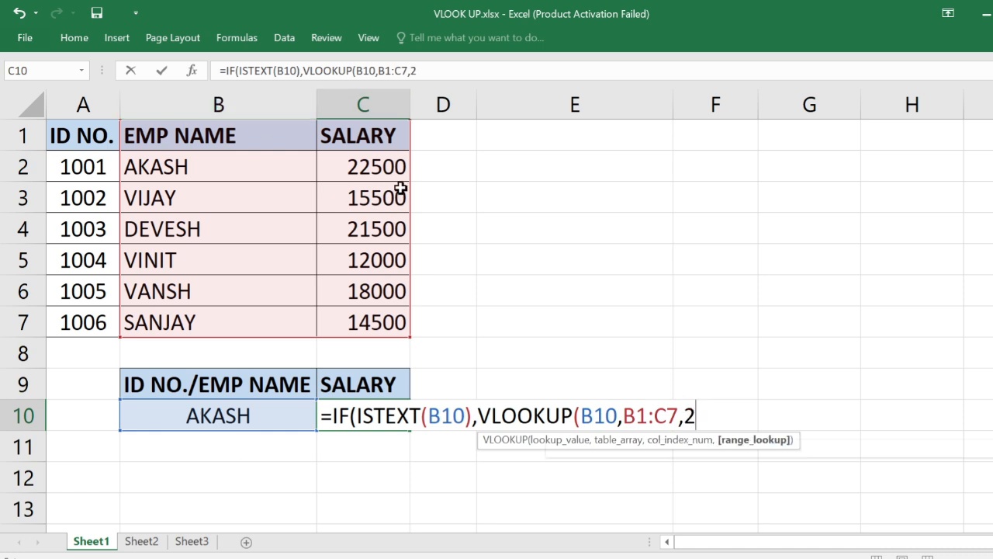
type("0)")
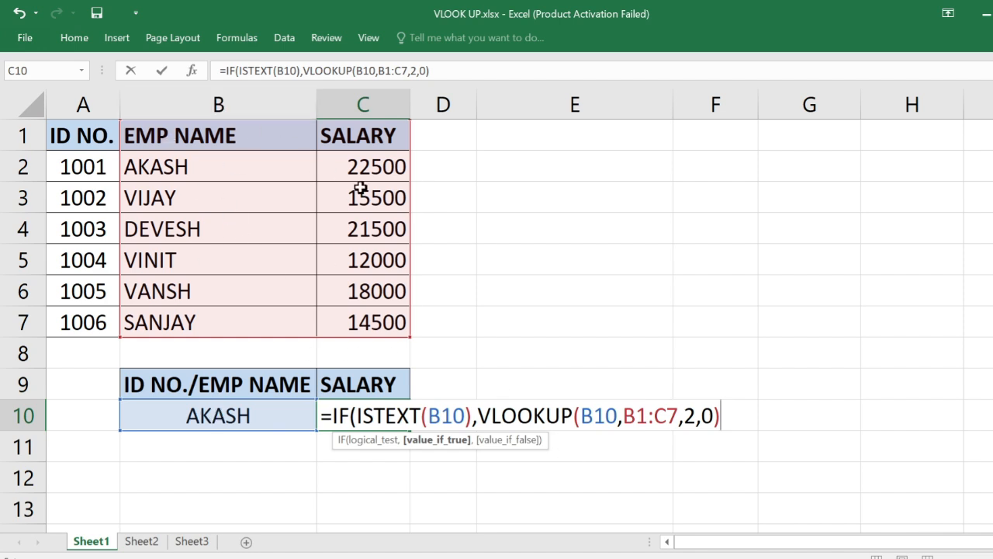
type(",")
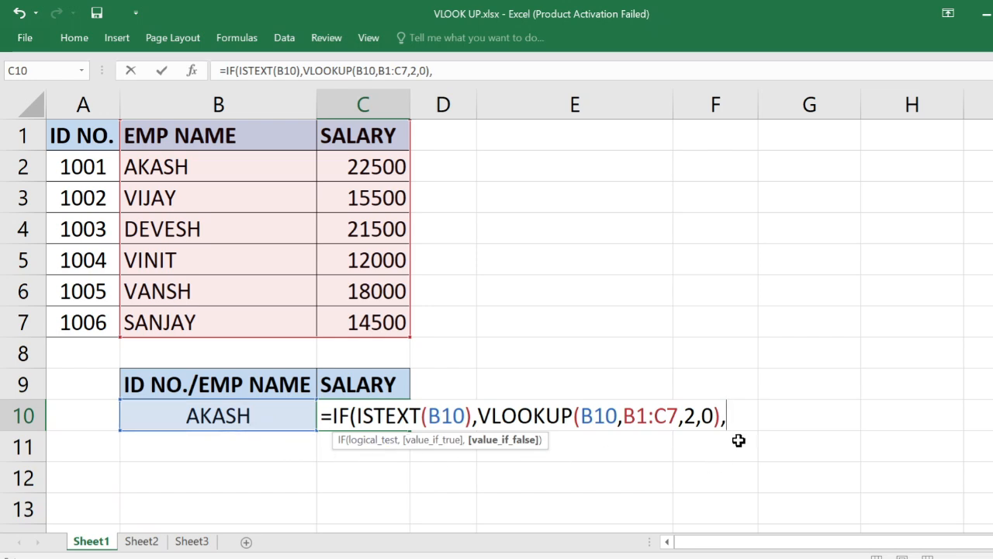
Add VLOOKUP(B10,A1:C7,3,0) as the value-if-false argument for ID number lookups and complete the formula in C10
type("VLO")
key("Tab")
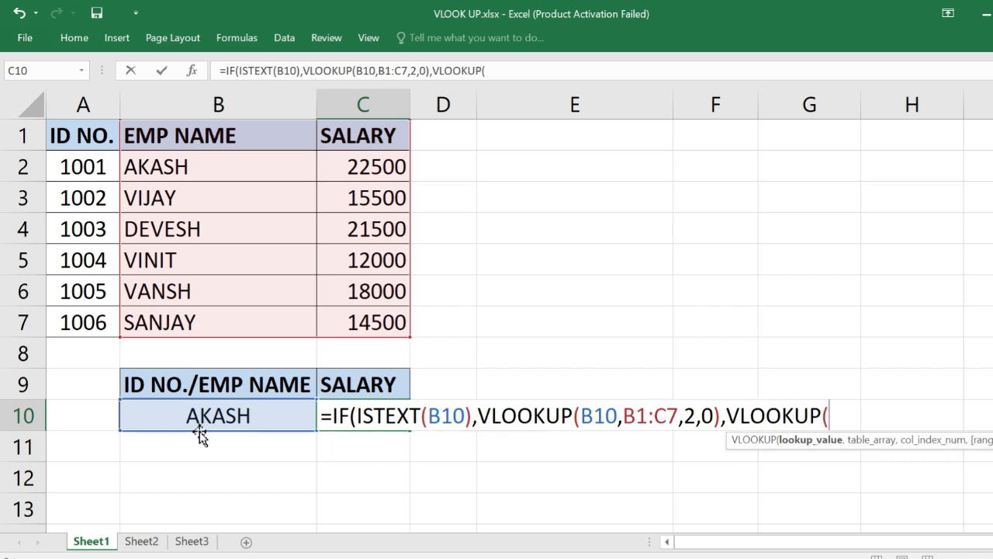
left_click(257, 419)
type(",")
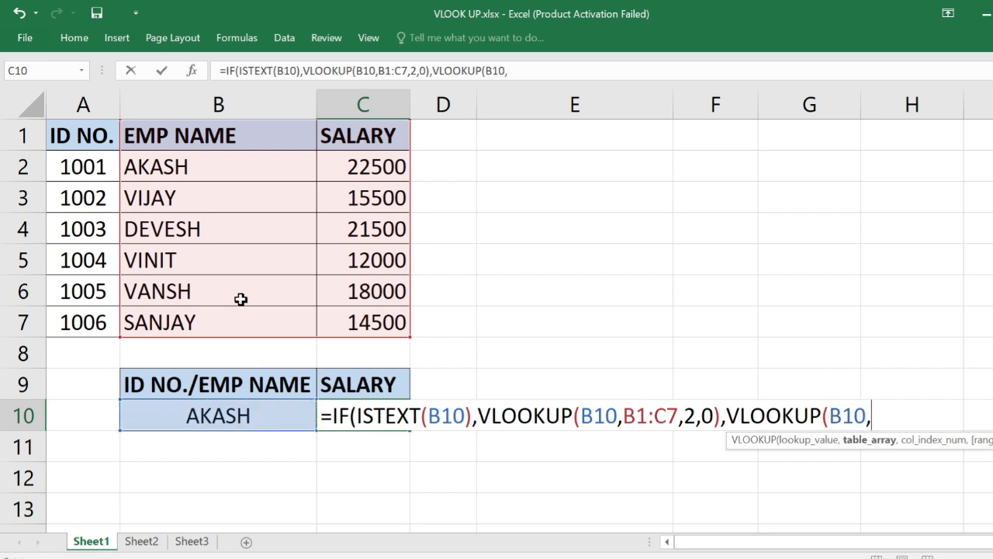
left_click_drag(87, 136, 353, 320)
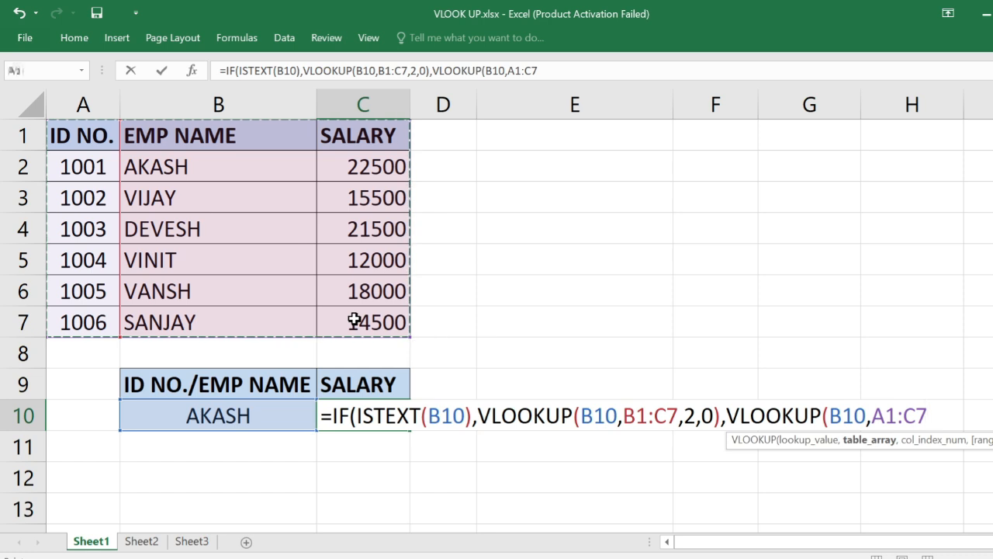
type(",")
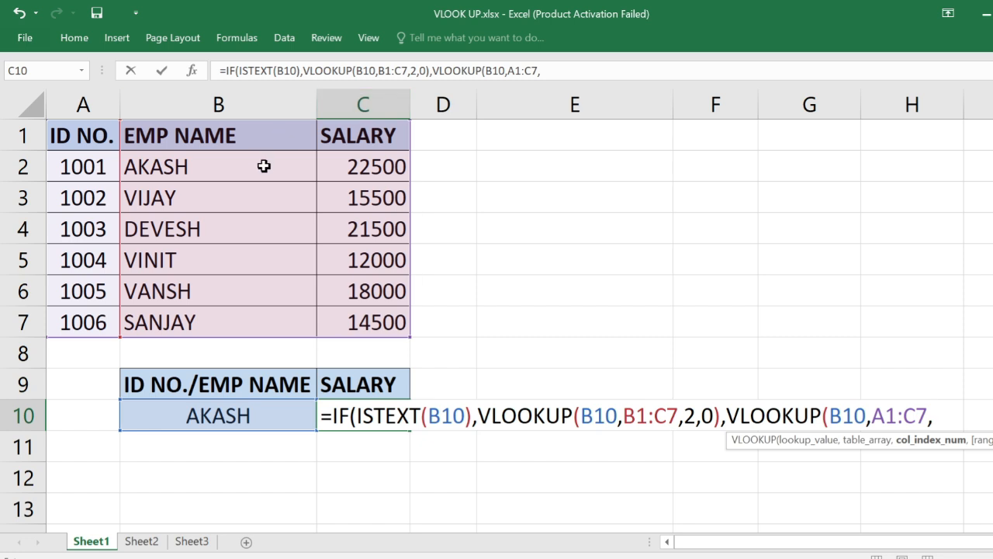
type("3,0)")
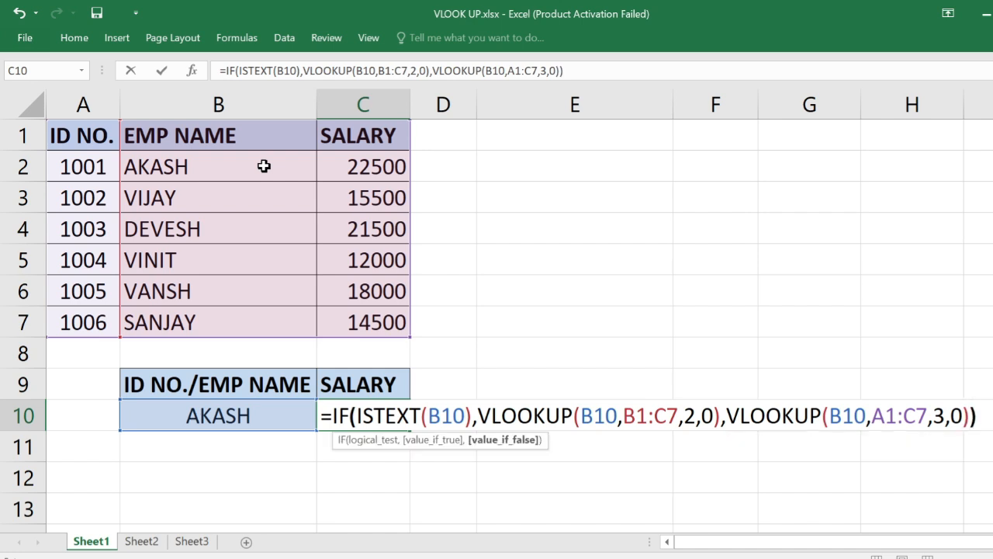
key("Return")
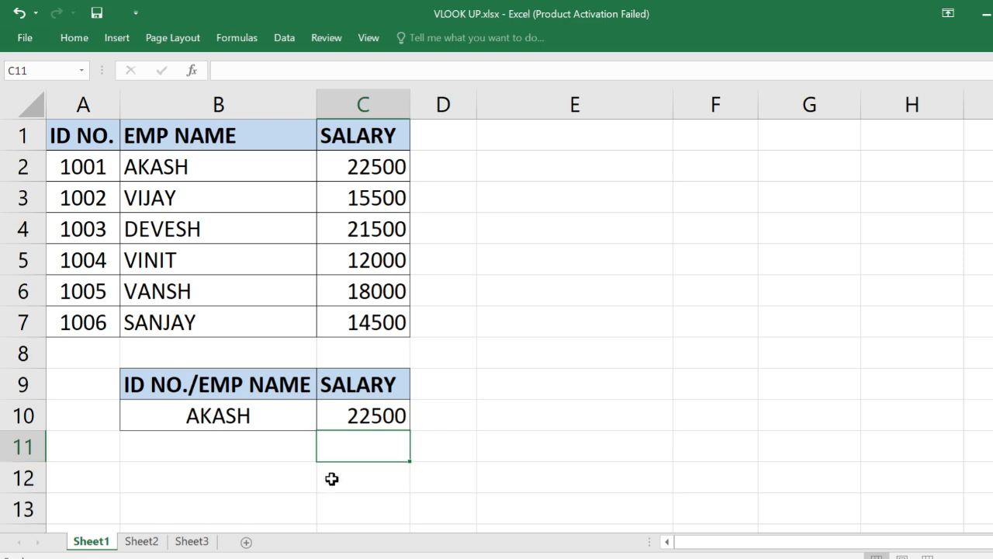
Compare the salary returned in C10 for the name in B10 with the matching employee's row in the table
left_click(262, 420)
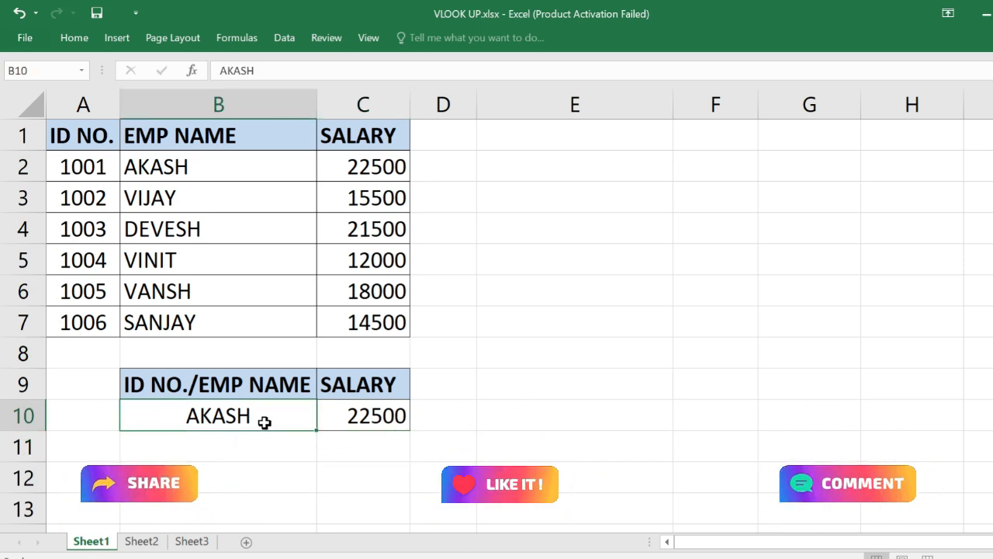
left_click(200, 172)
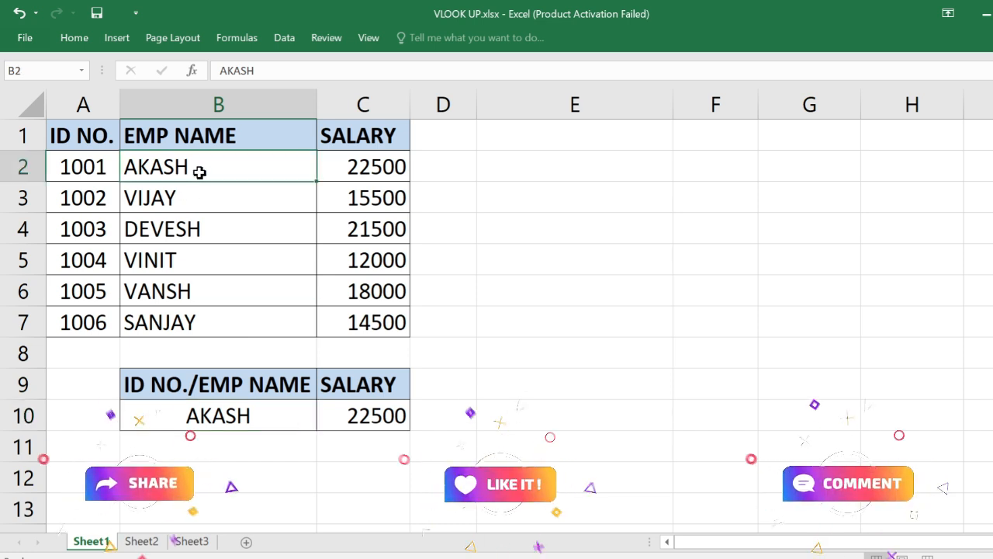
left_click_drag(200, 173, 335, 163)
left_click(397, 414)
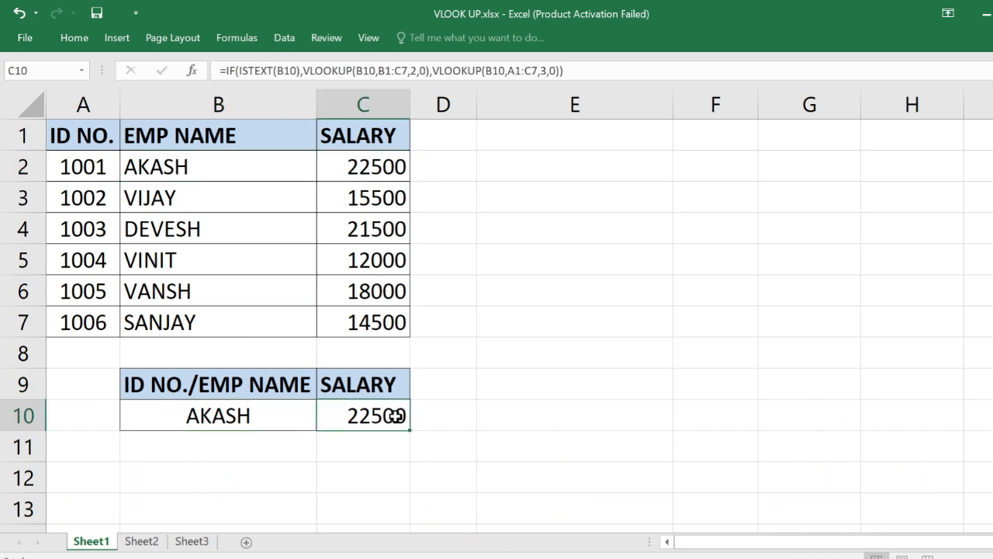
Enter the first employee's ID number in B10 and check the returned salary against table row 2
left_click(259, 418)
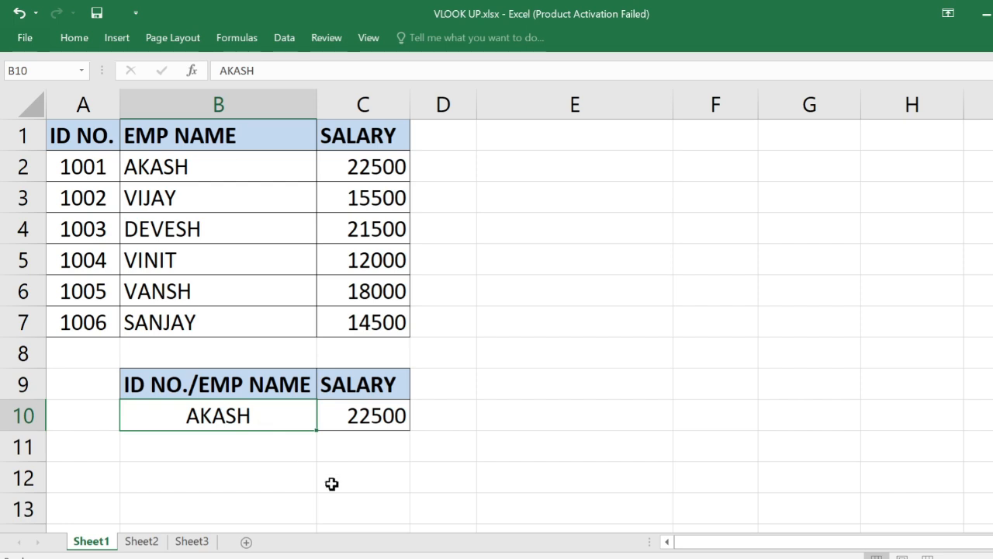
type("1001")
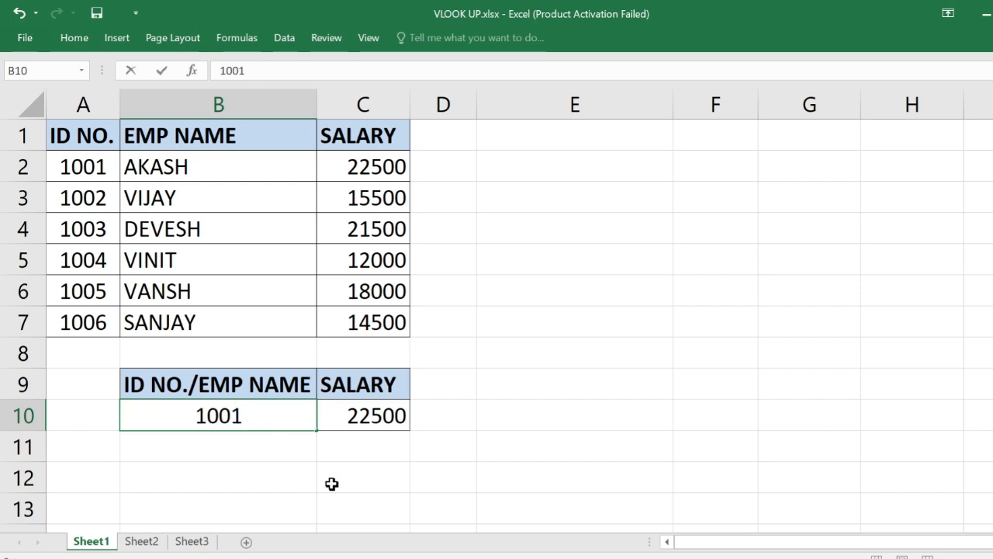
key("Return")
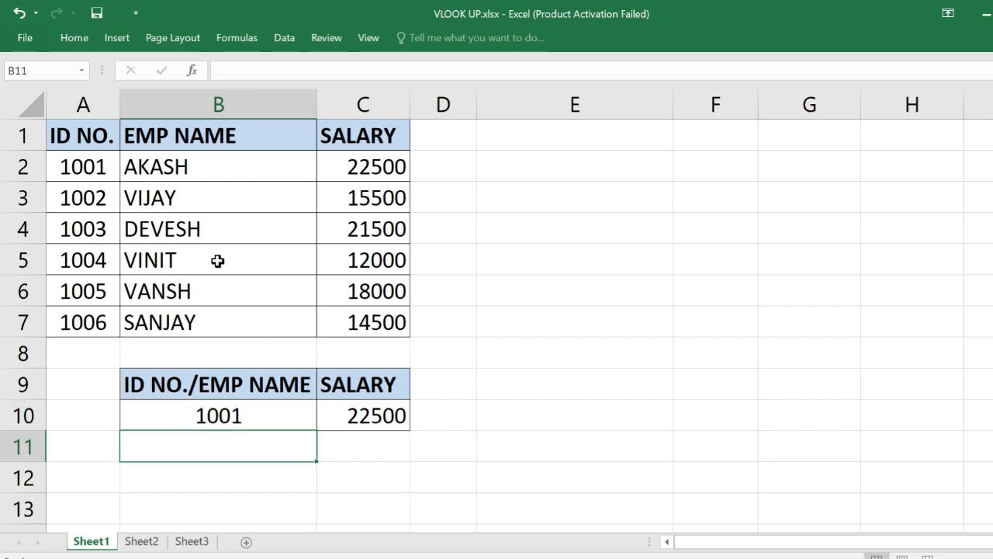
left_click(97, 173)
left_click_drag(97, 172, 361, 171)
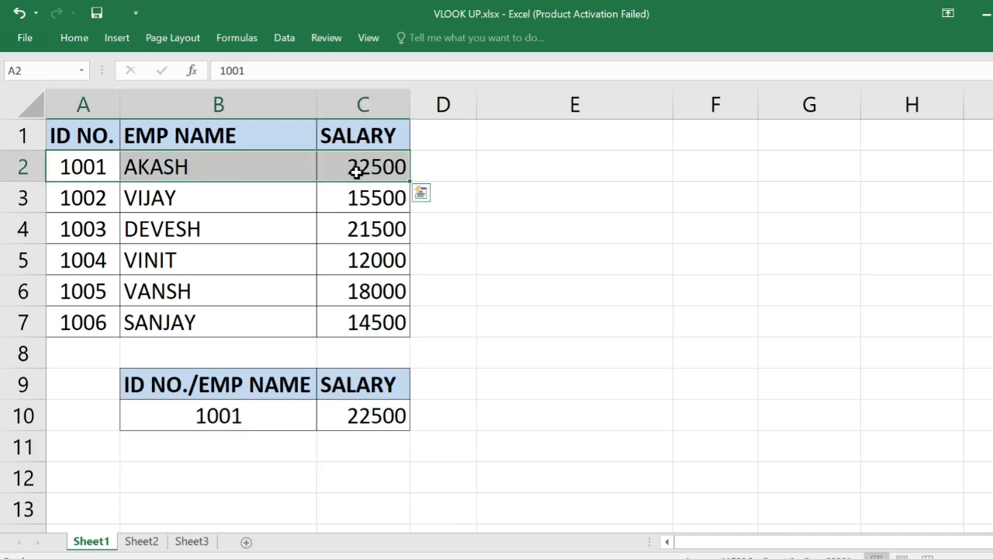
Enter the third employee's ID number in B10 and check the returned salary against table row 4
left_click(237, 417)
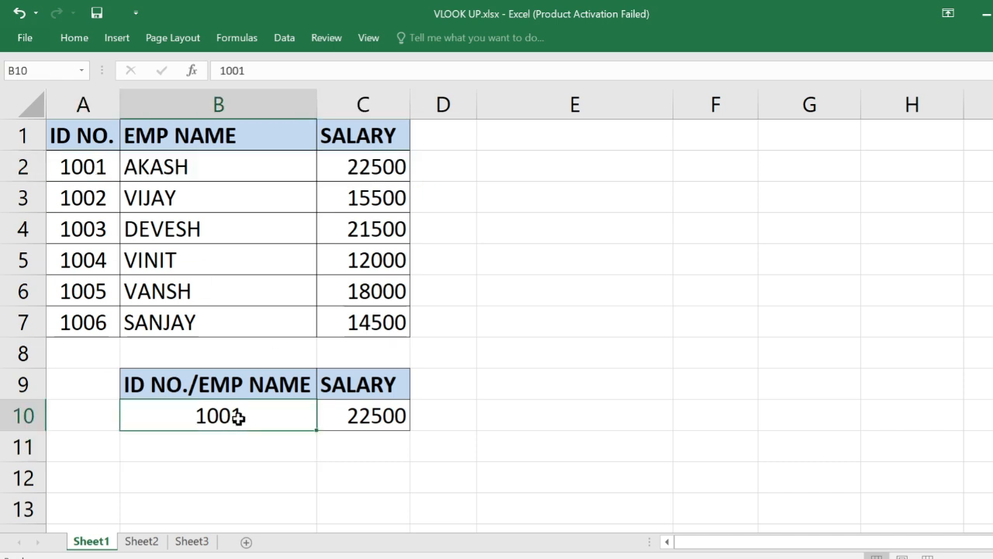
type("1003")
key("Return")
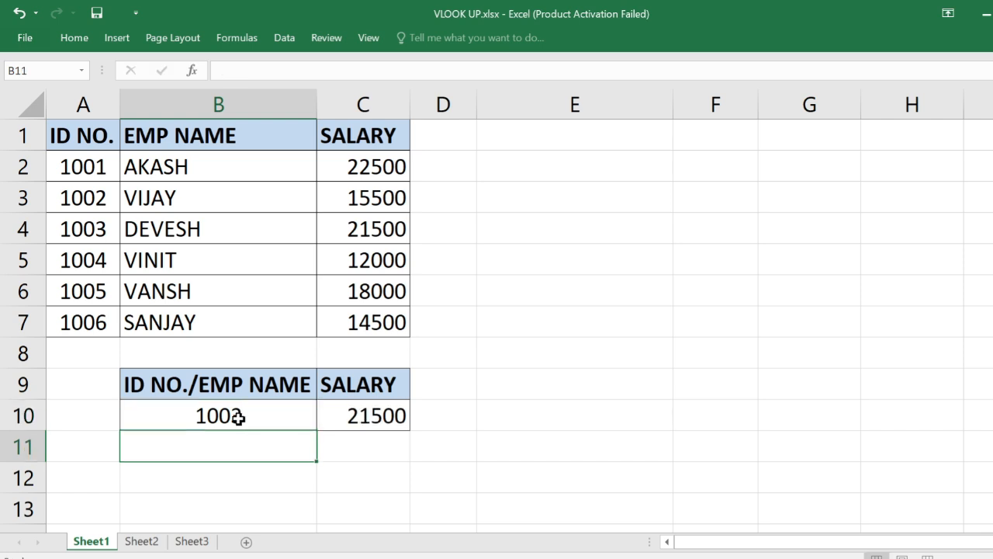
left_click_drag(98, 224, 368, 235)
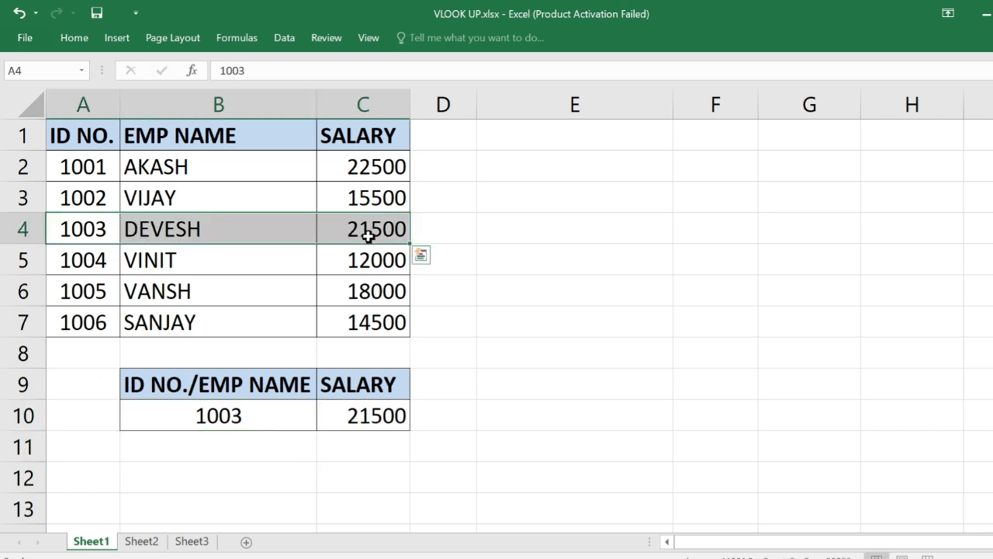
left_click(274, 418)
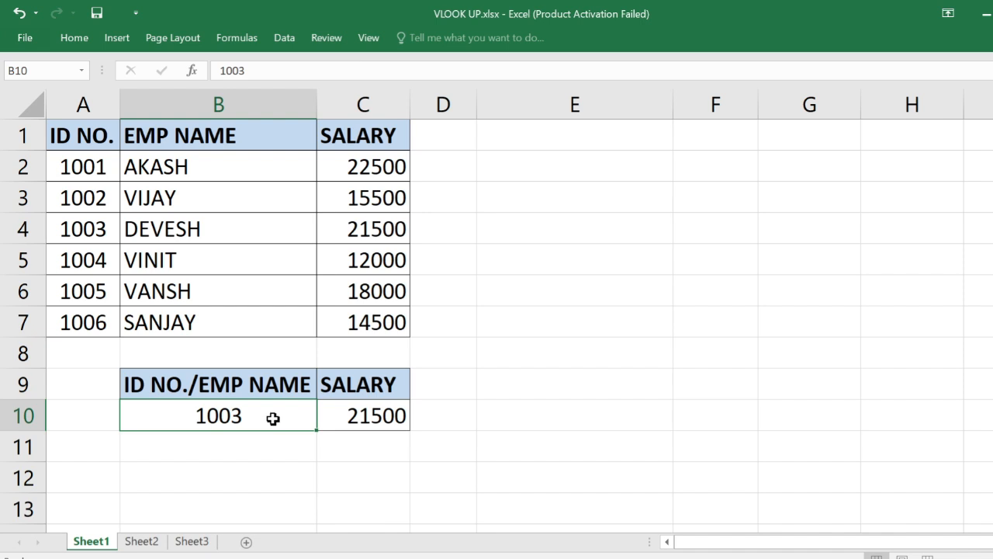